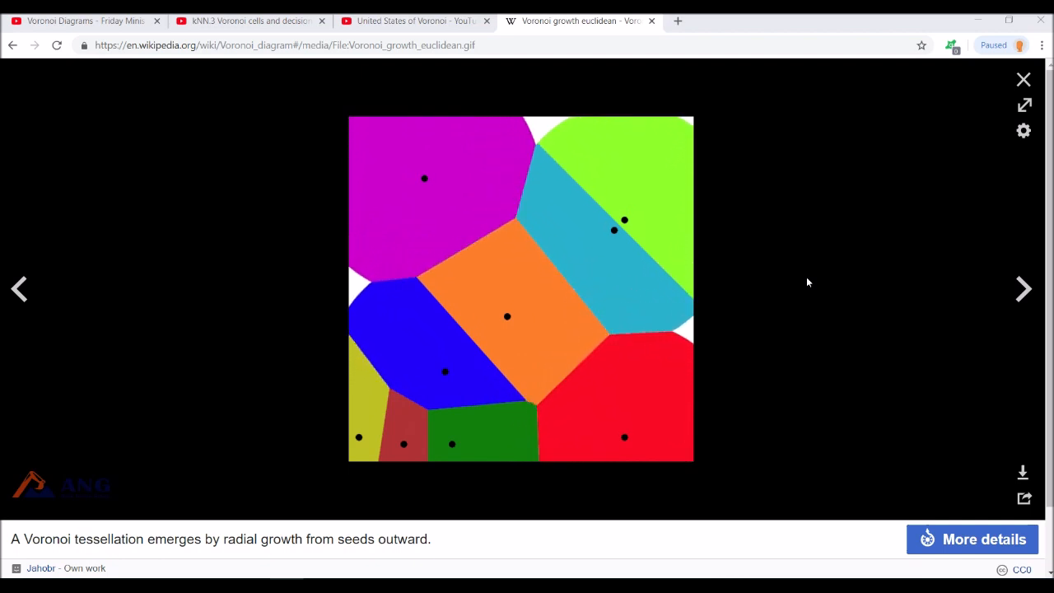
- Leave the enlarged tessellation image and look through the Voronoi diagram article from its introduction down to the Applications section
click(12, 46)
scroll(554, 306, up, 9)
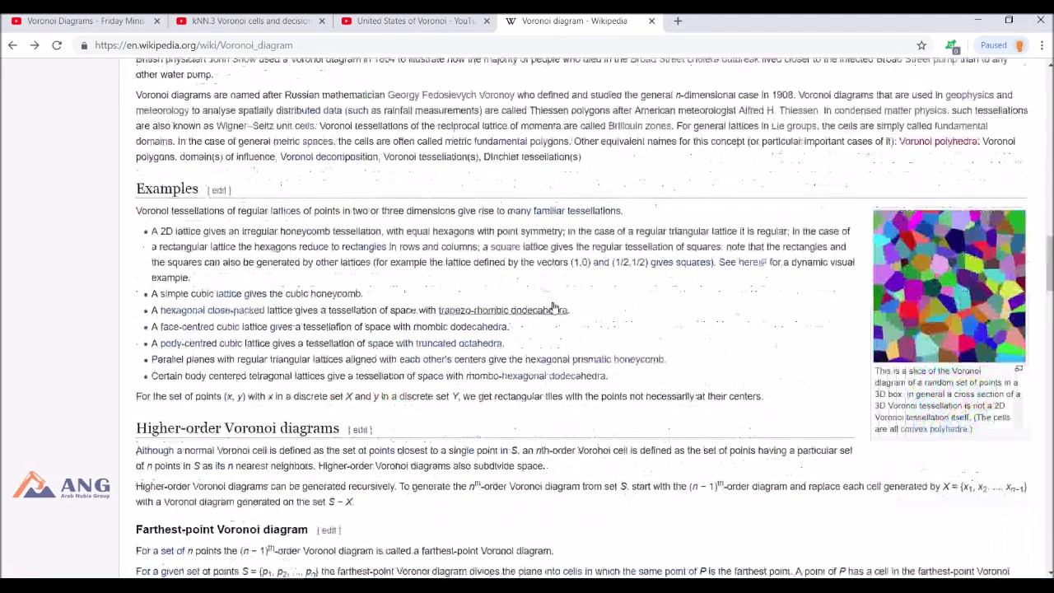
scroll(554, 307, up, 15)
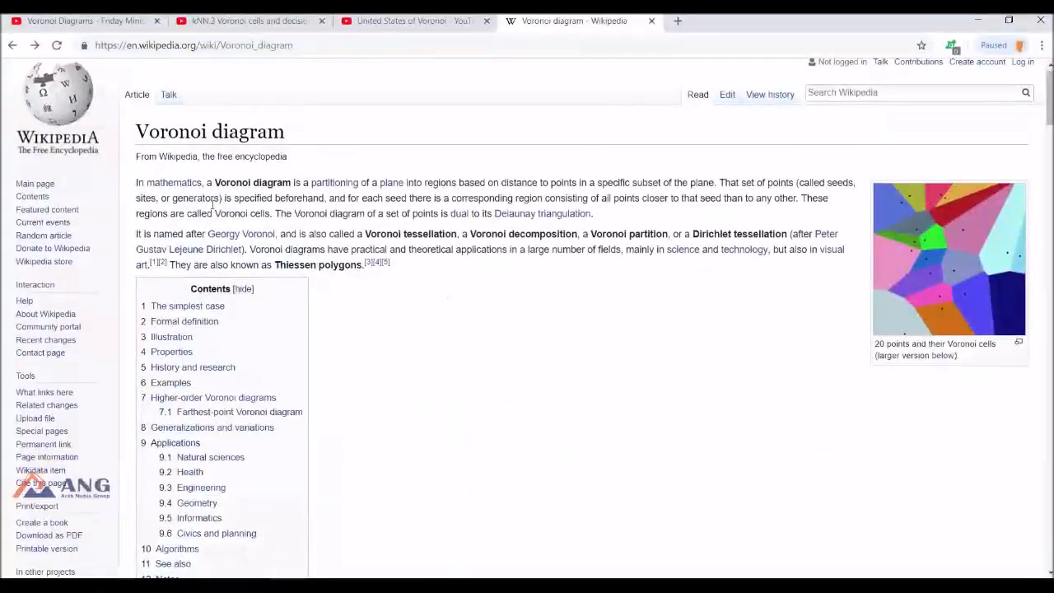
scroll(396, 252, down, 10)
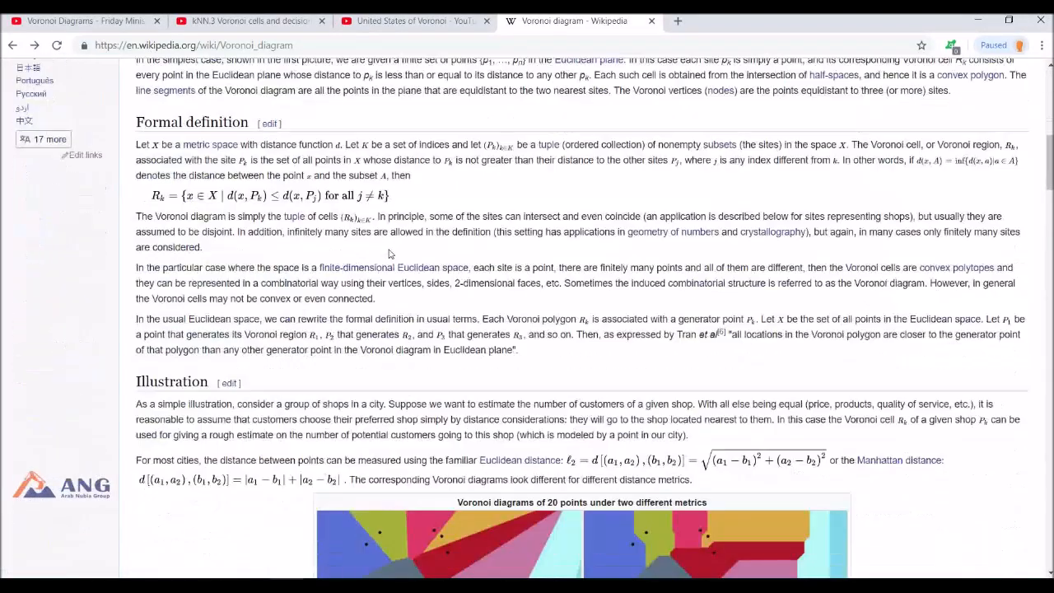
scroll(390, 253, down, 8)
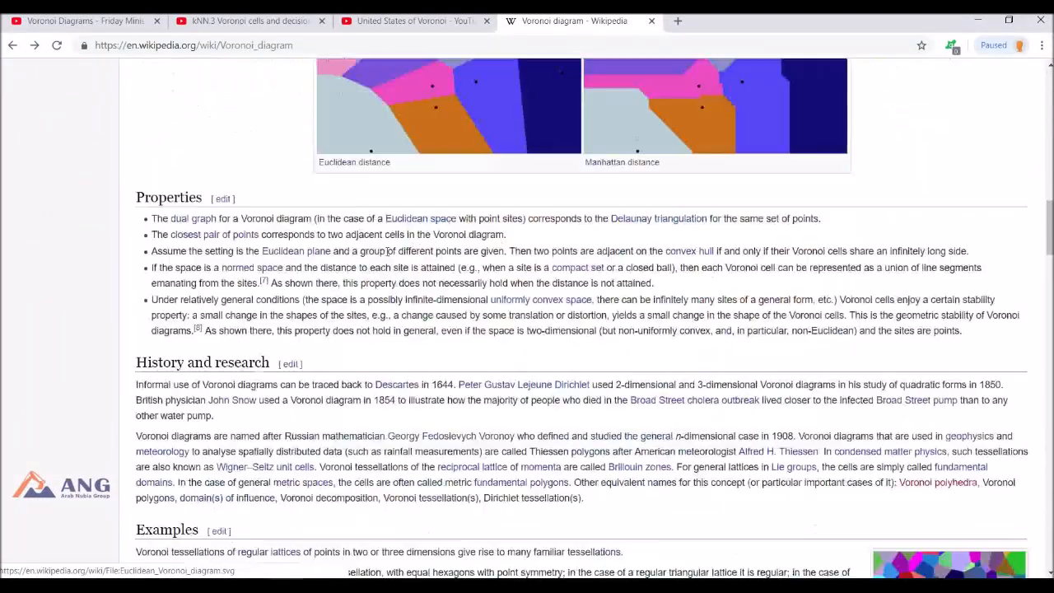
scroll(386, 251, down, 6)
scroll(387, 253, down, 6)
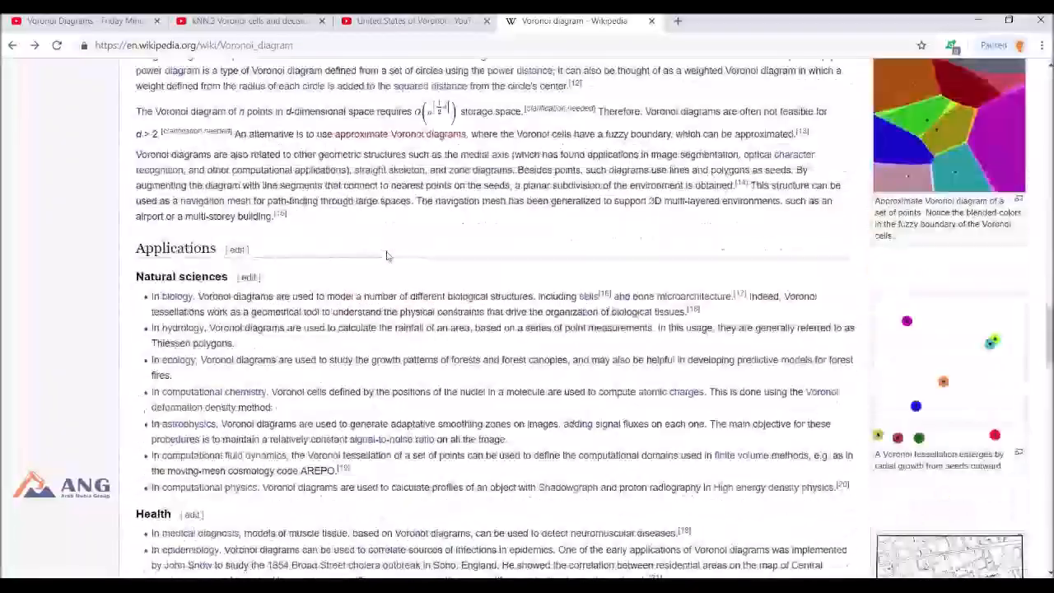
- Read the article's applications of Voronoi diagrams, from Natural sciences through Health, Engineering, Geometry and Informatics to Civics and planning
scroll(387, 256, down, 2)
drag(133, 140, 349, 141)
click(346, 143)
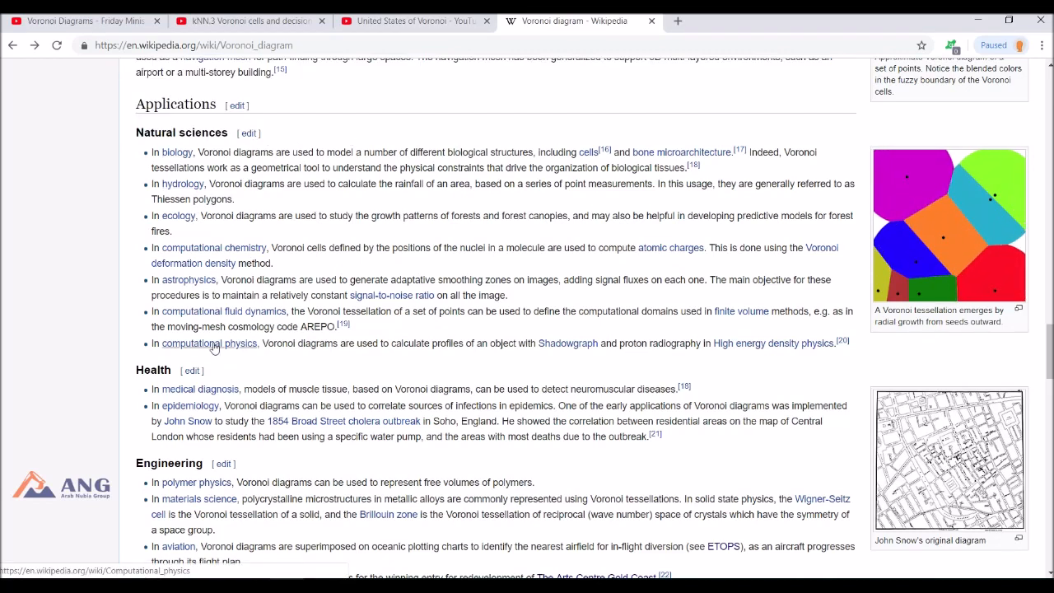
scroll(169, 315, down, 1)
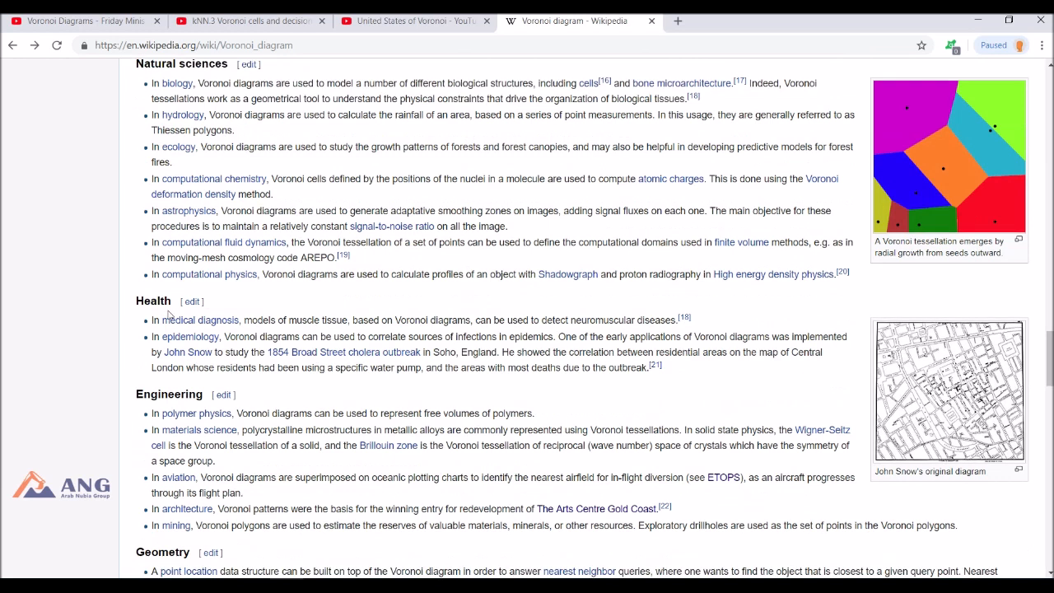
scroll(233, 380, down, 2)
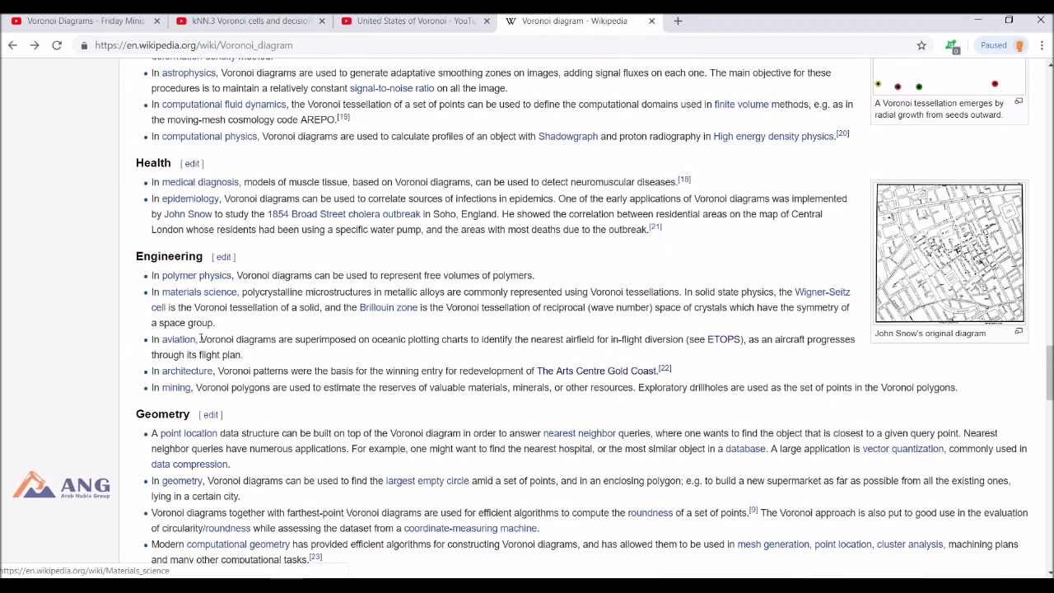
scroll(290, 410, down, 1)
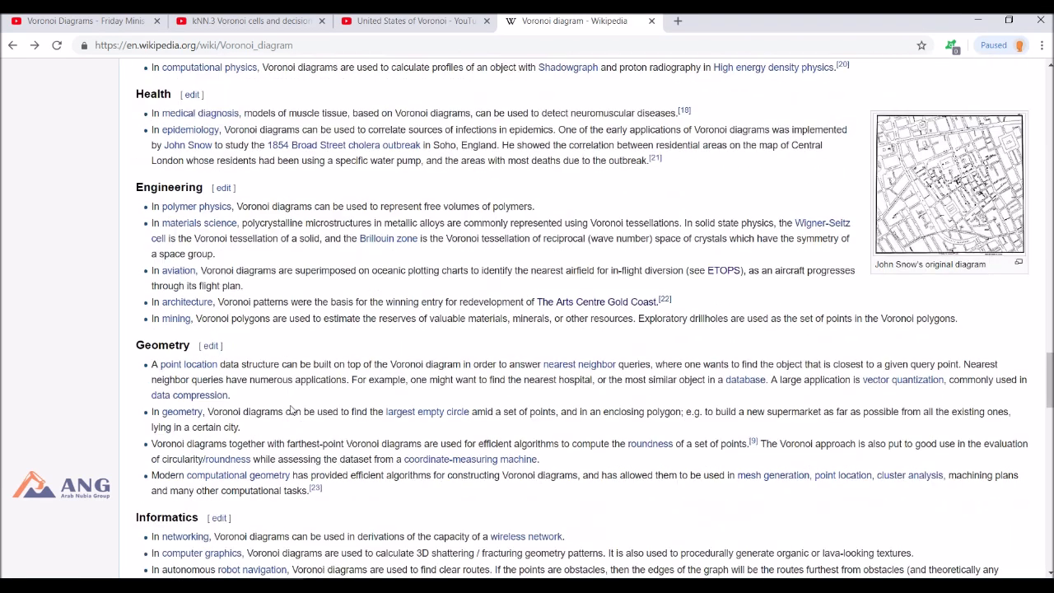
scroll(271, 396, down, 1)
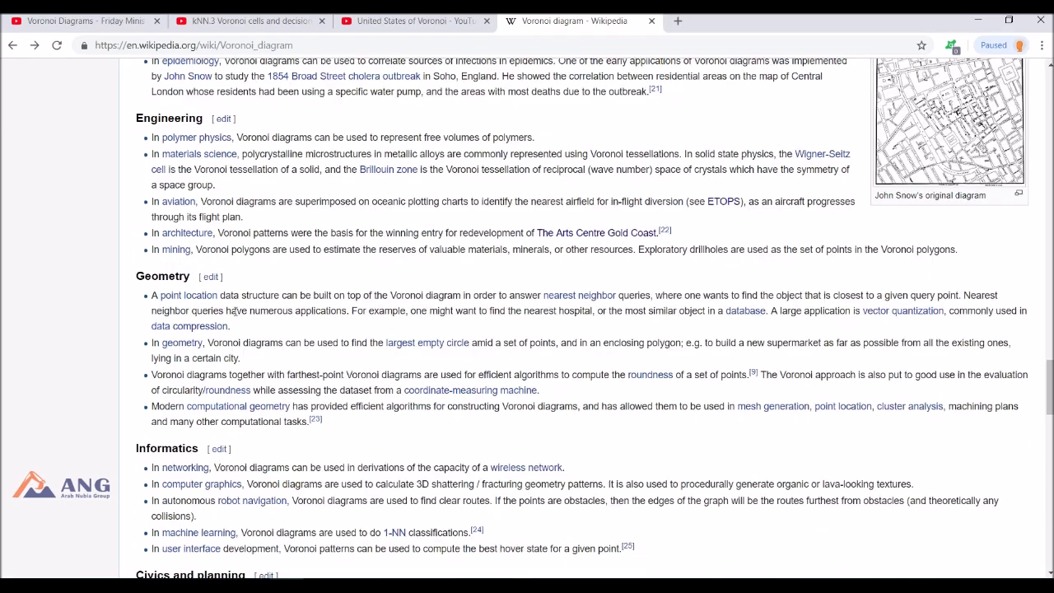
scroll(280, 391, down, 2)
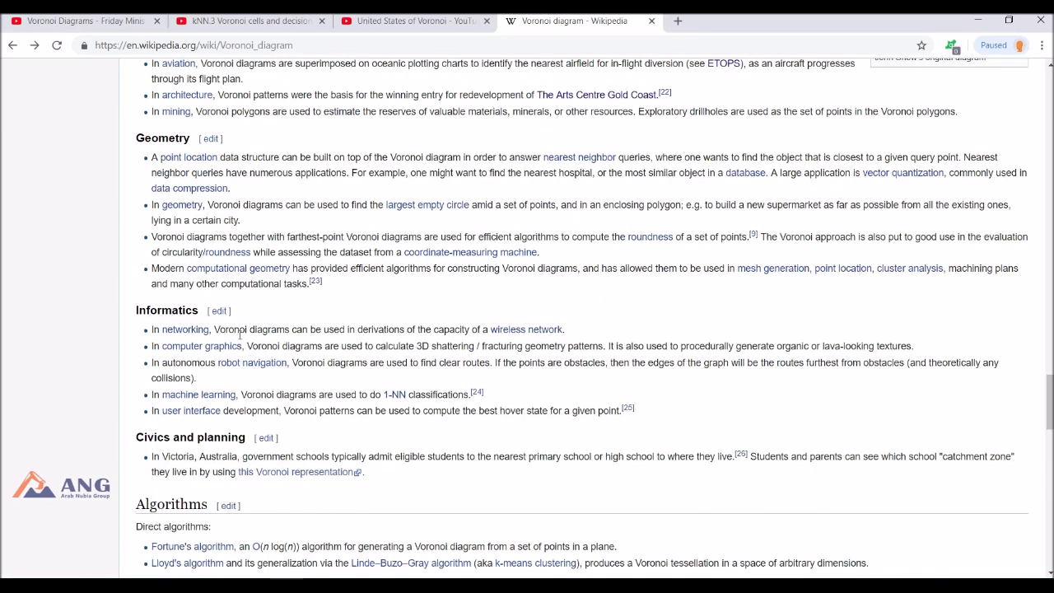
scroll(285, 394, down, 2)
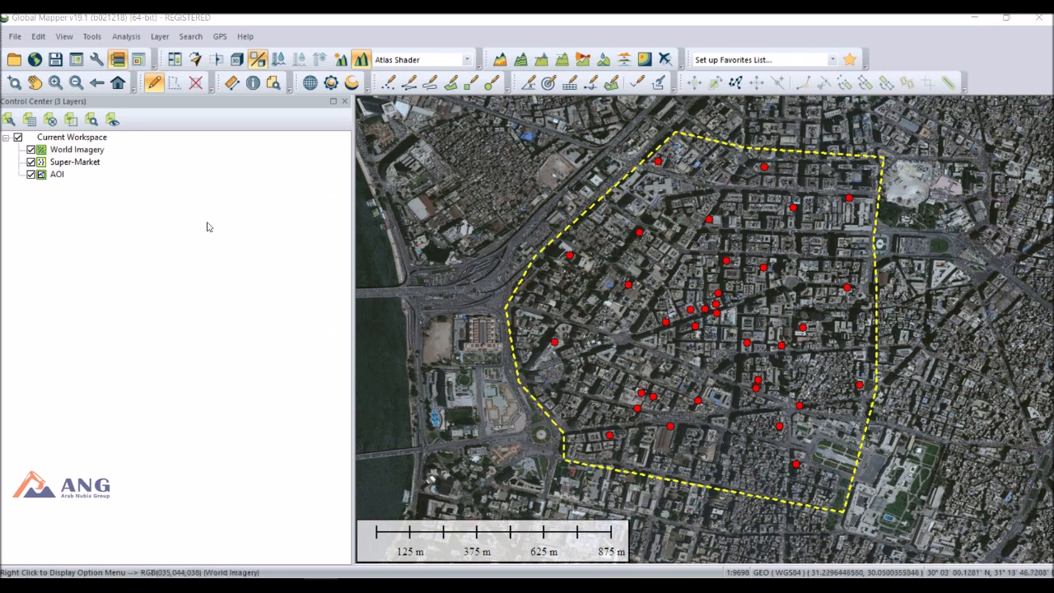
- Switch to Global Mapper and check what the Super-Market and AOI layers contain by hiding and reshowing each one
click(86, 165)
click(29, 163)
click(30, 163)
click(31, 175)
click(30, 175)
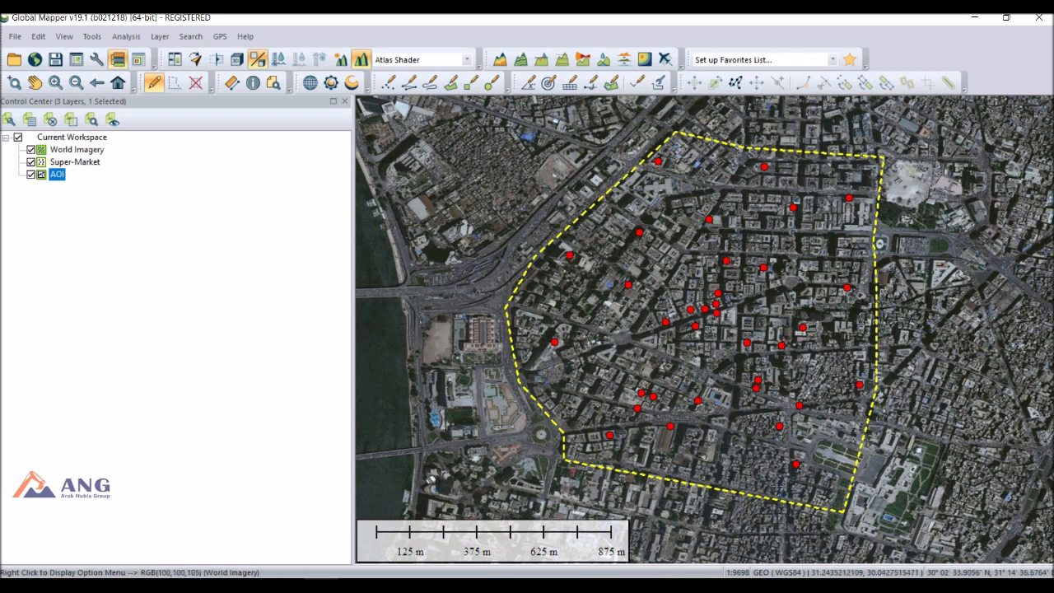
- Select the AOI polygon and set up a Voronoi/Thiessen diagram from the point features with Line Segments as output geometry
click(754, 474)
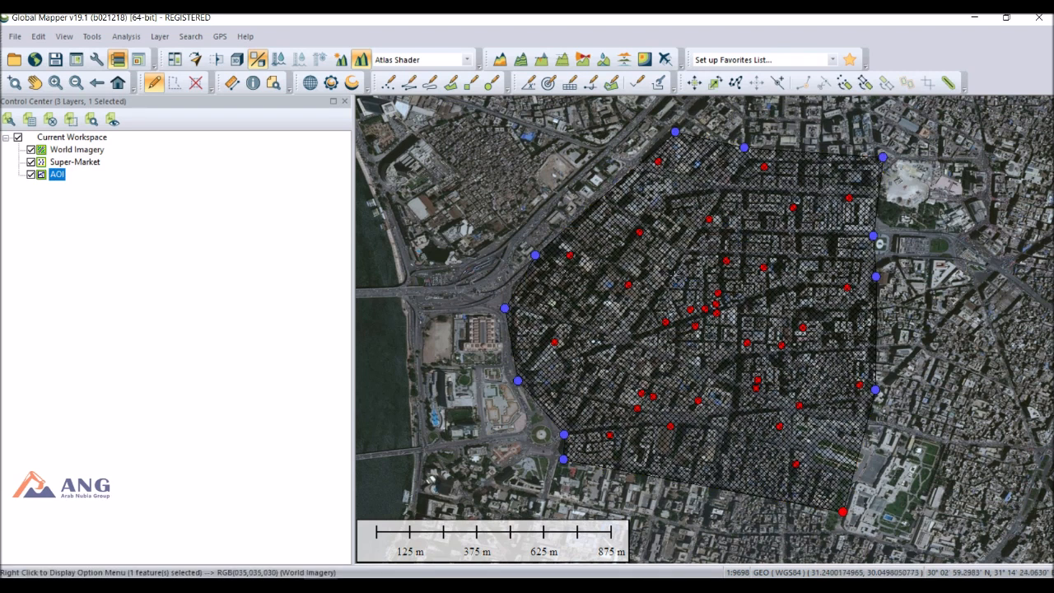
click(126, 37)
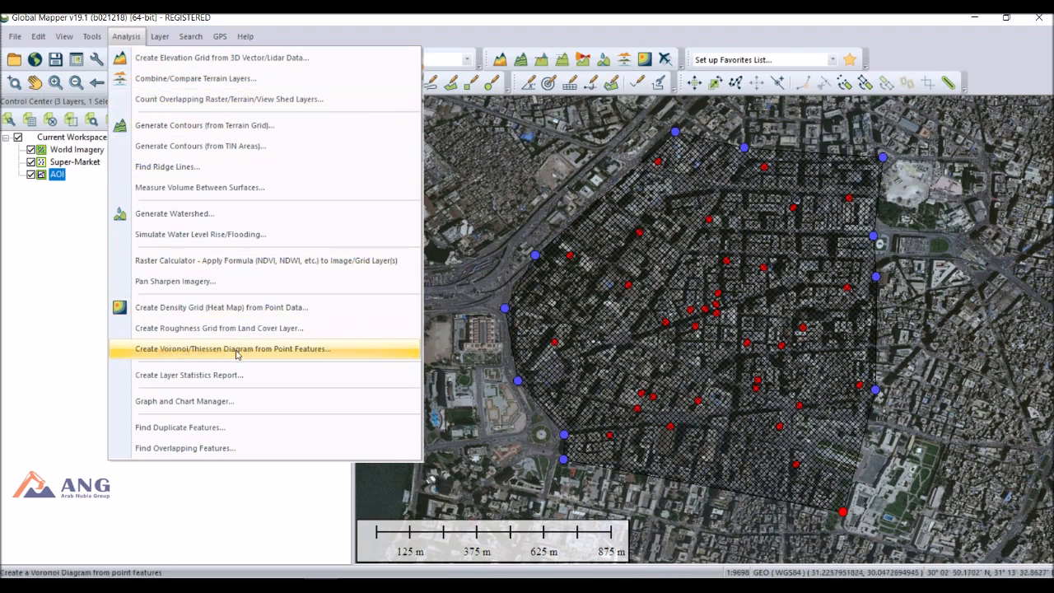
click(293, 351)
click(521, 250)
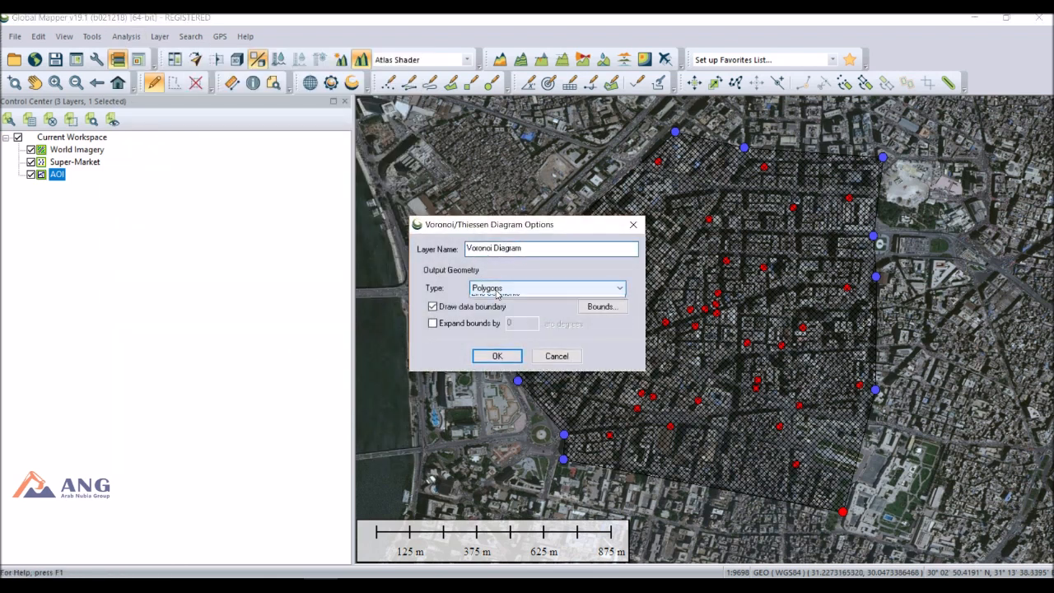
click(497, 290)
click(495, 301)
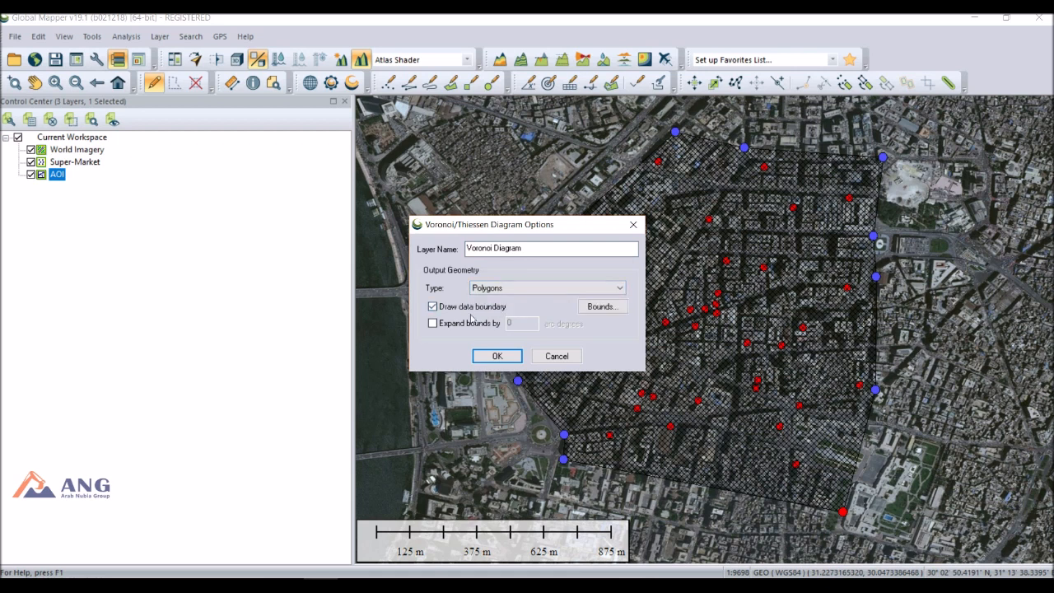
click(508, 290)
click(485, 310)
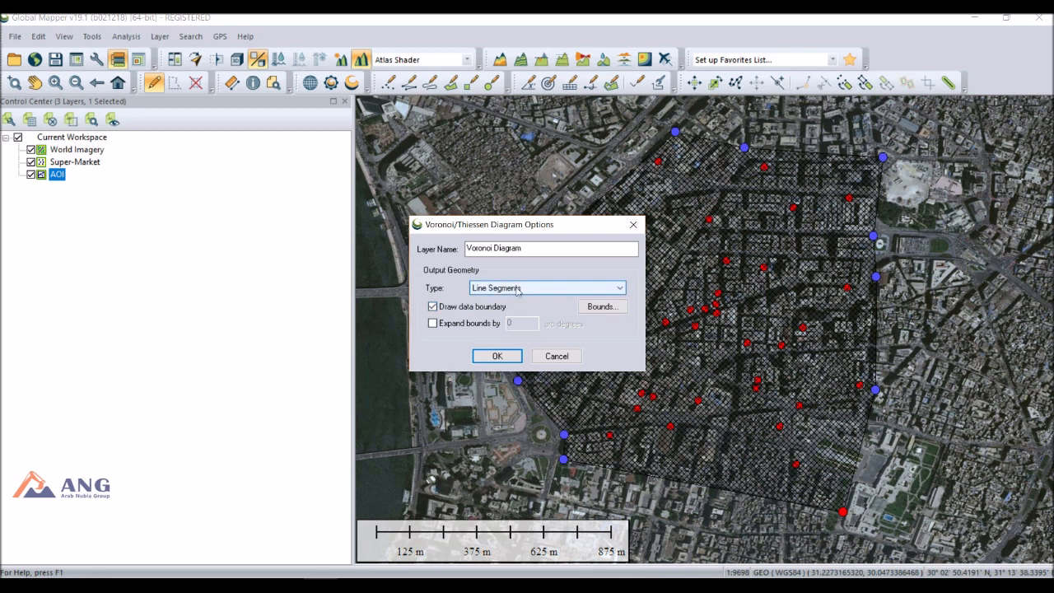
- Crop the diagram bounds to the selected area feature, generate the Voronoi diagram and deselect the AOI polygon
click(585, 311)
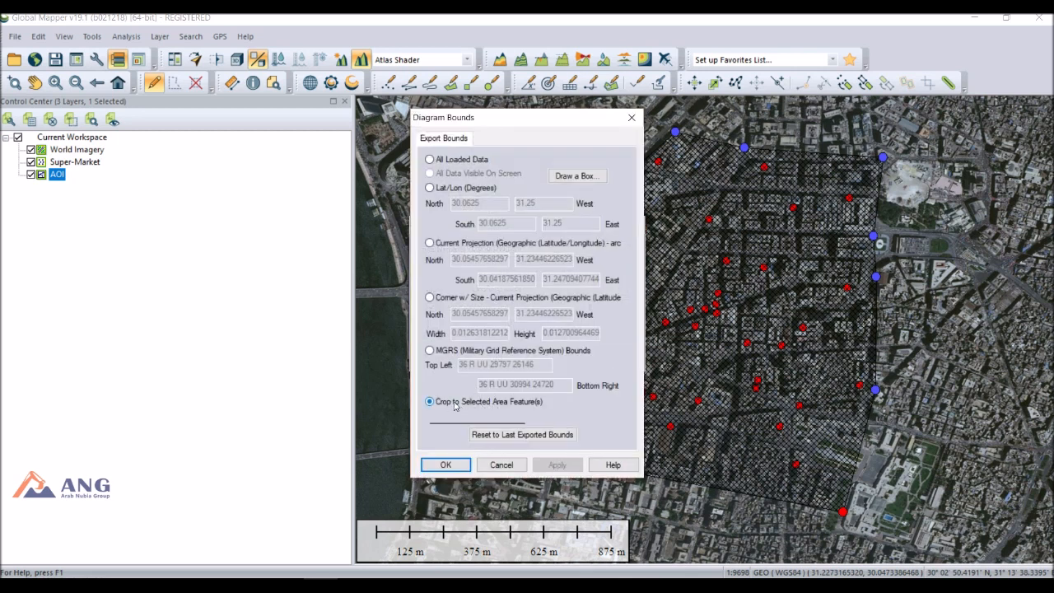
click(445, 467)
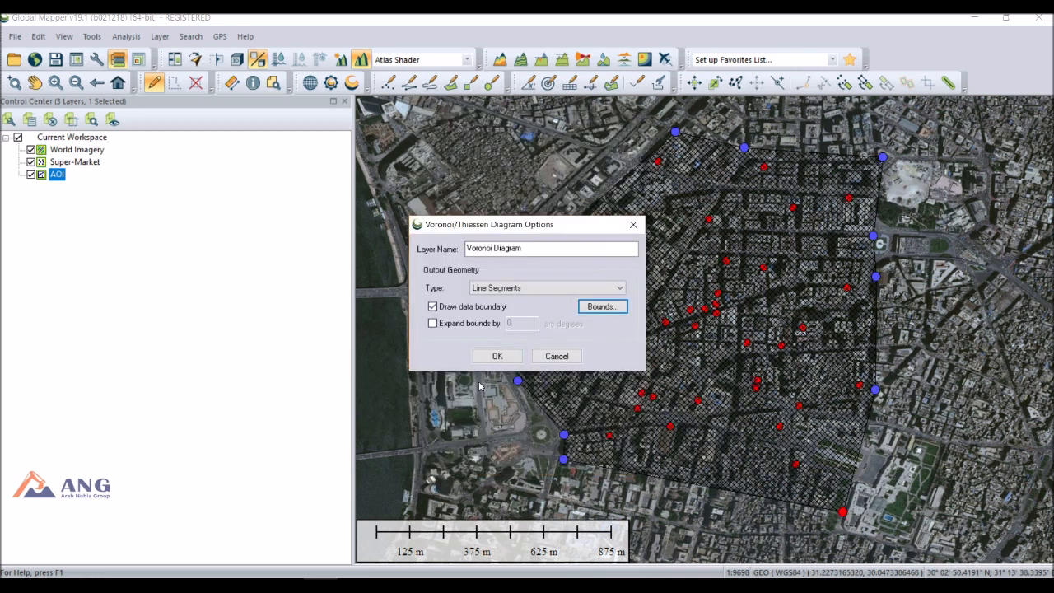
click(496, 357)
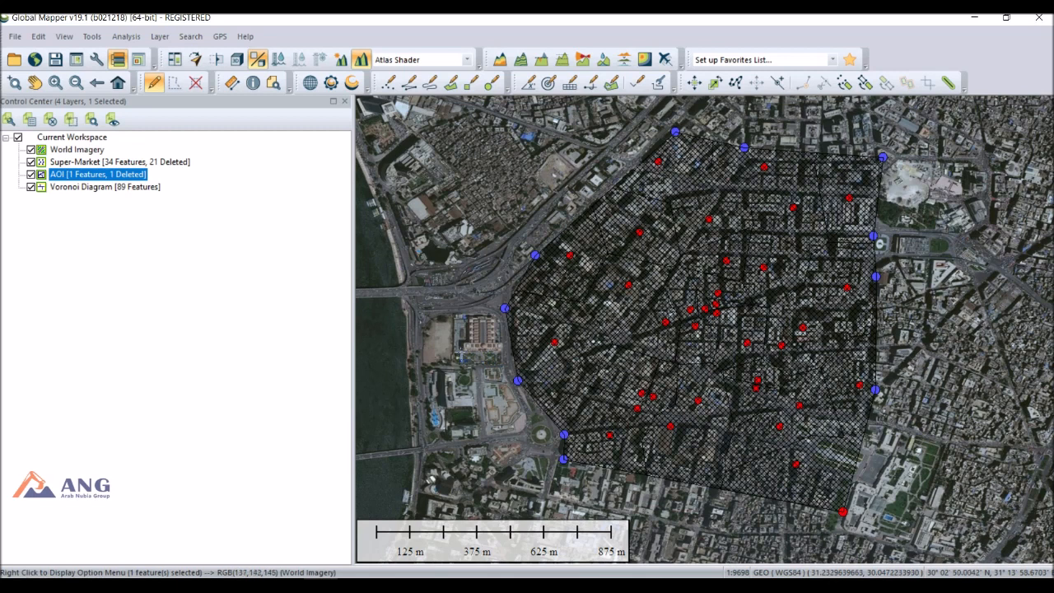
click(461, 353)
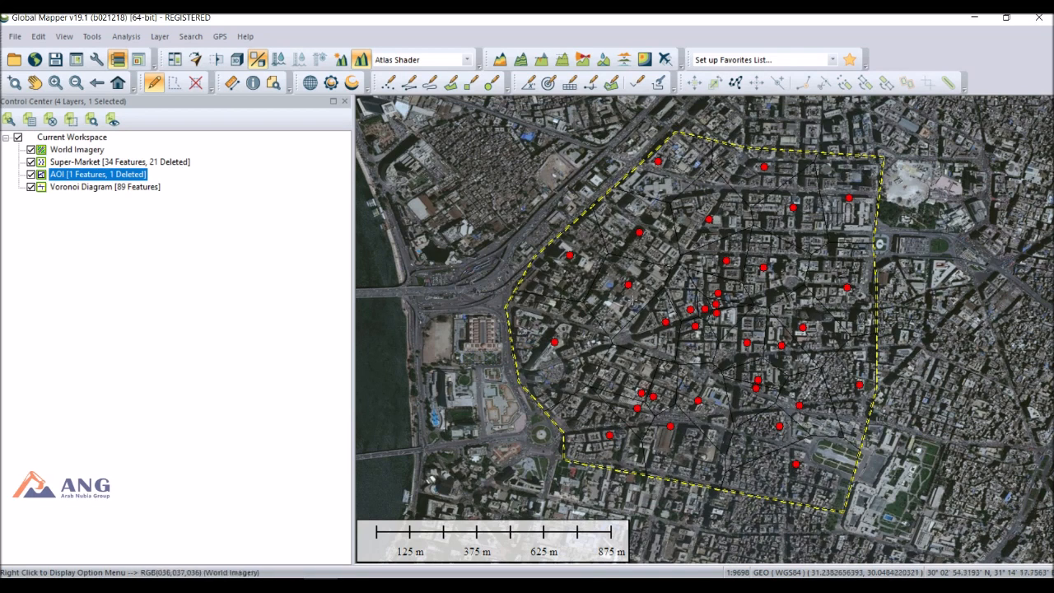
- Style all lines of the Voronoi Diagram layer as solid, 3 pixels wide and bright green
double_click(103, 188)
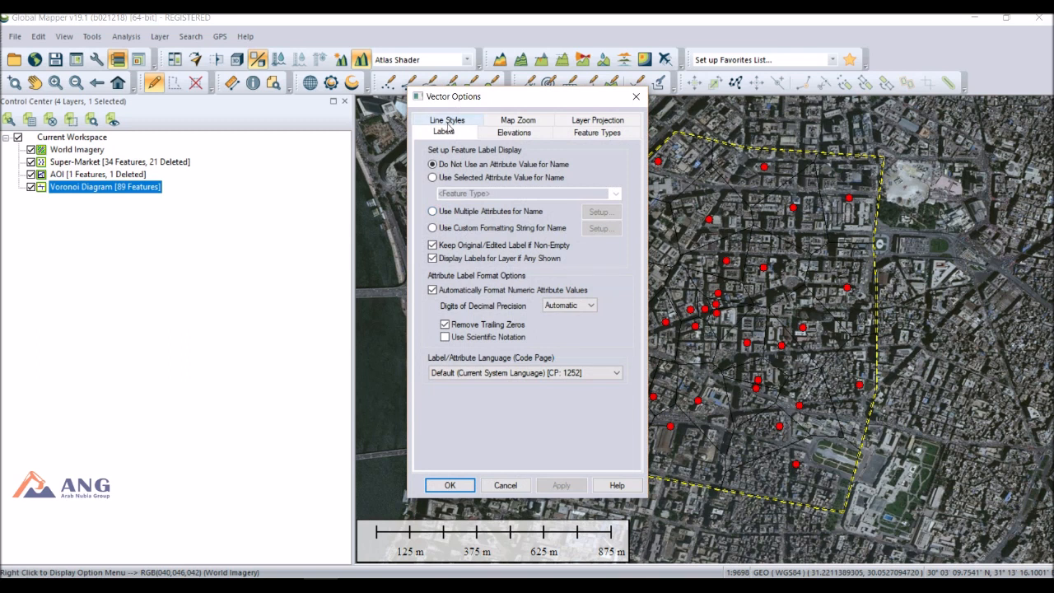
click(447, 120)
click(471, 191)
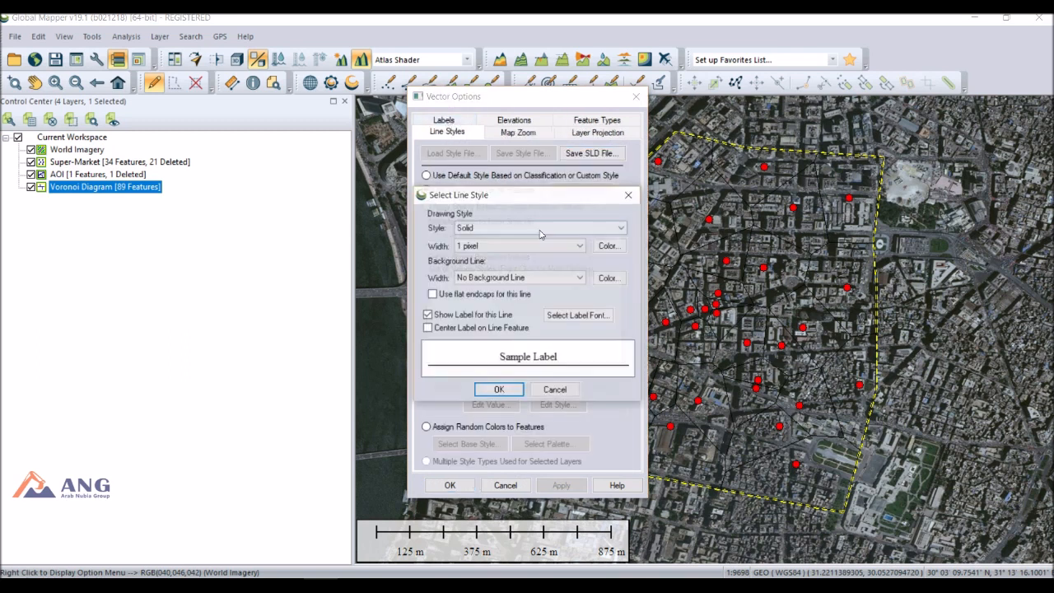
click(554, 246)
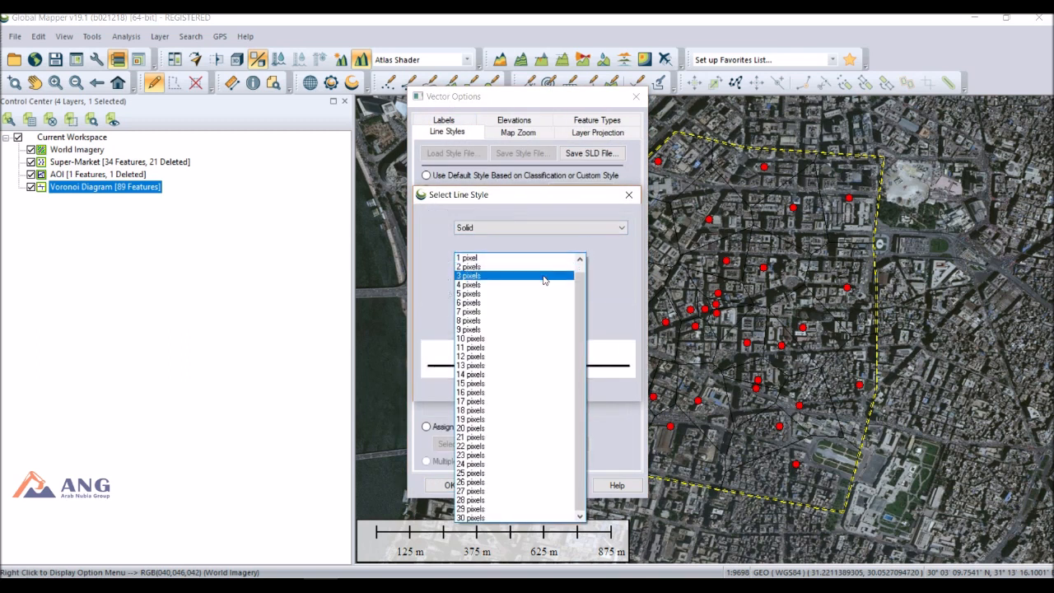
click(547, 276)
click(610, 245)
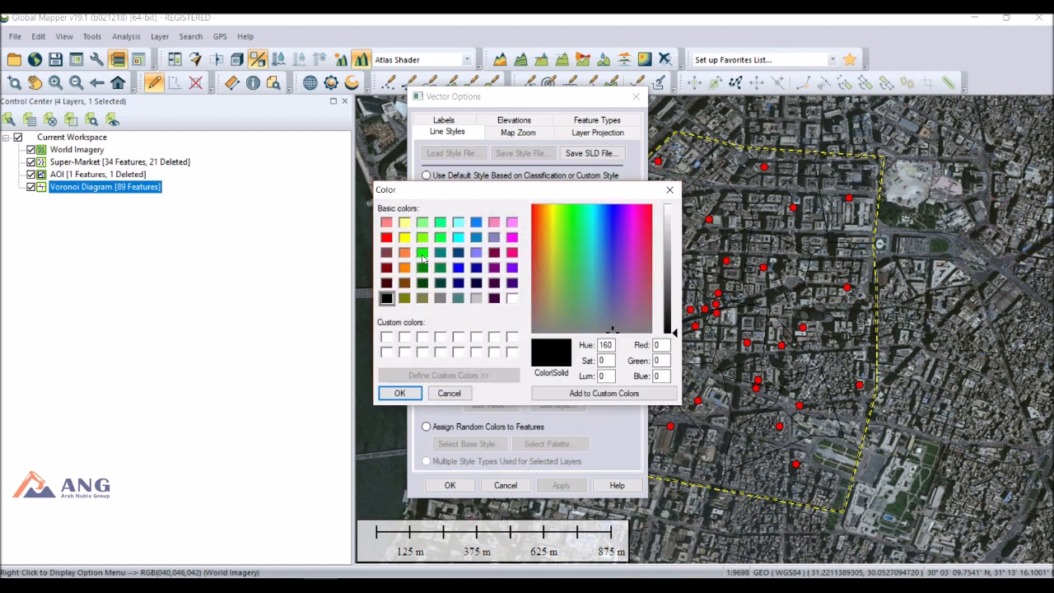
click(422, 254)
click(399, 393)
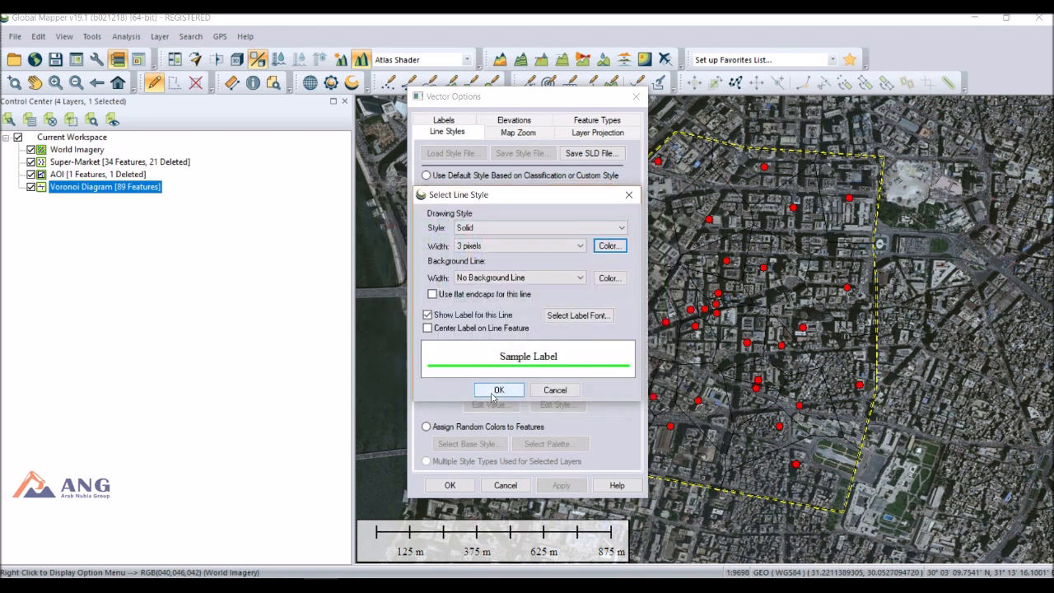
click(496, 392)
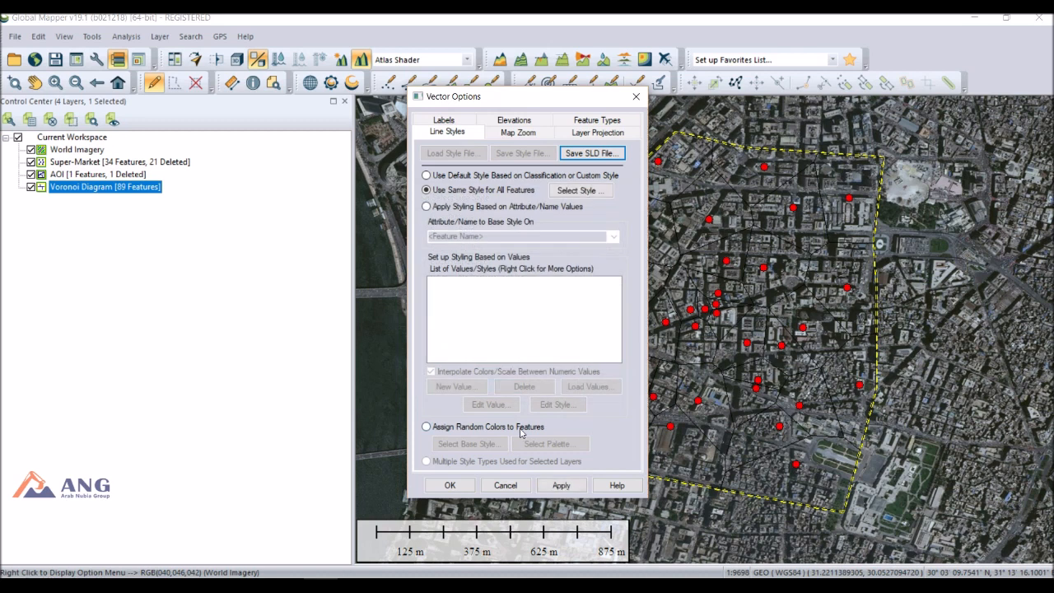
click(561, 486)
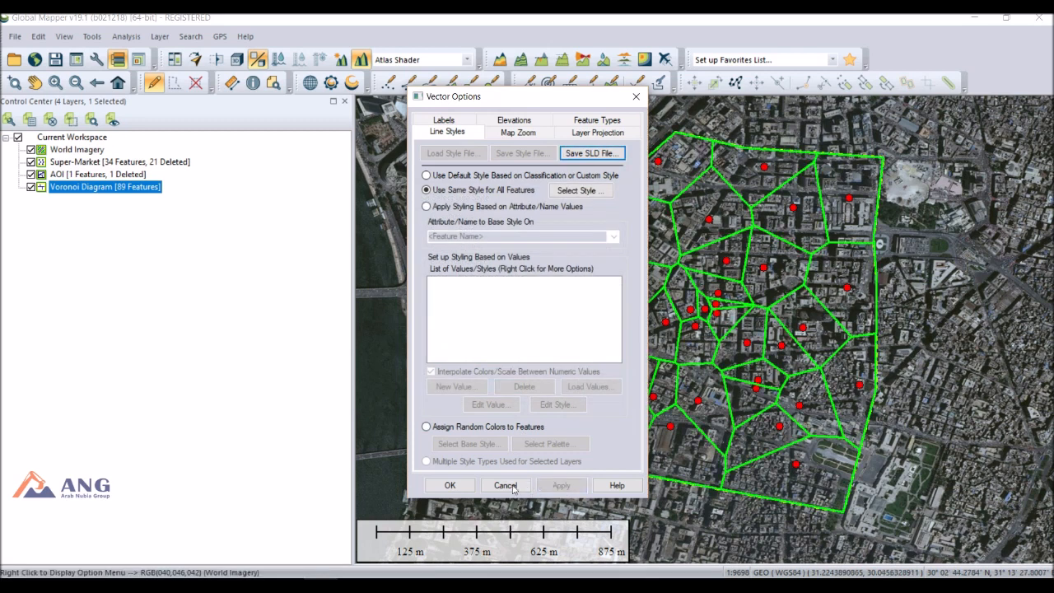
click(450, 485)
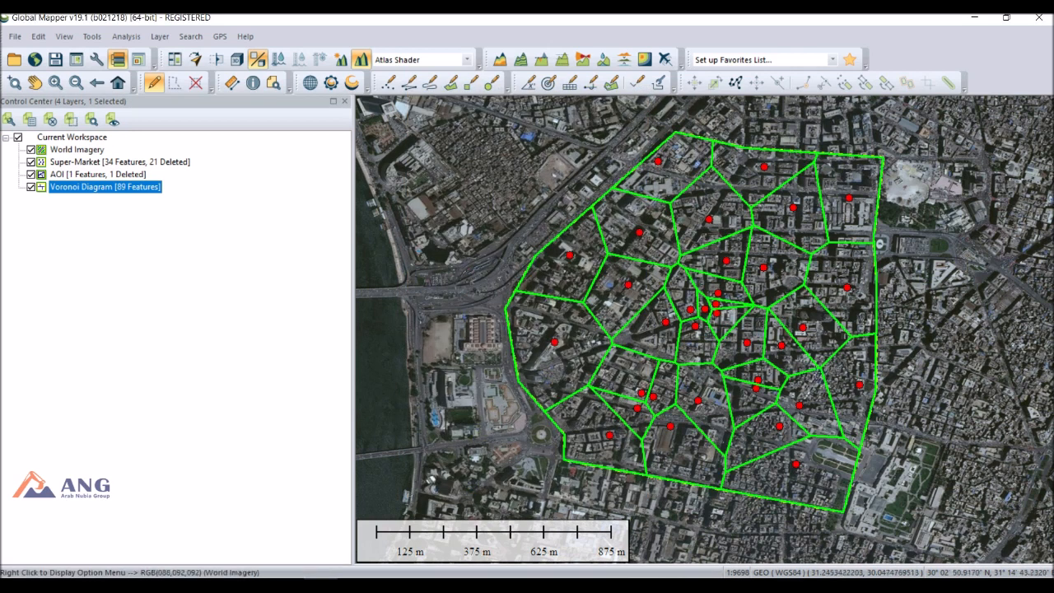
click(696, 368)
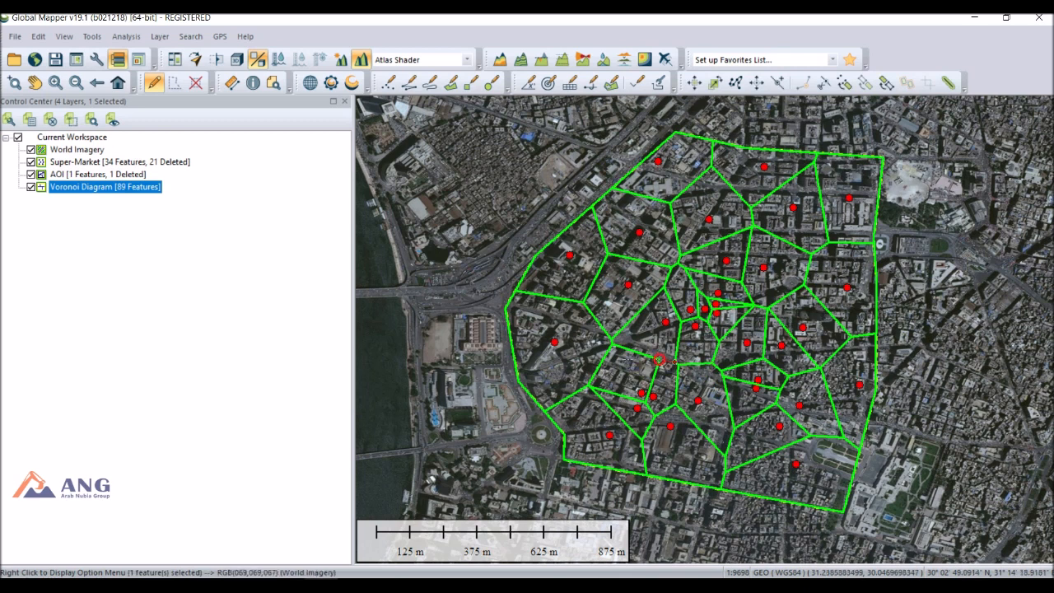
click(630, 356)
click(504, 379)
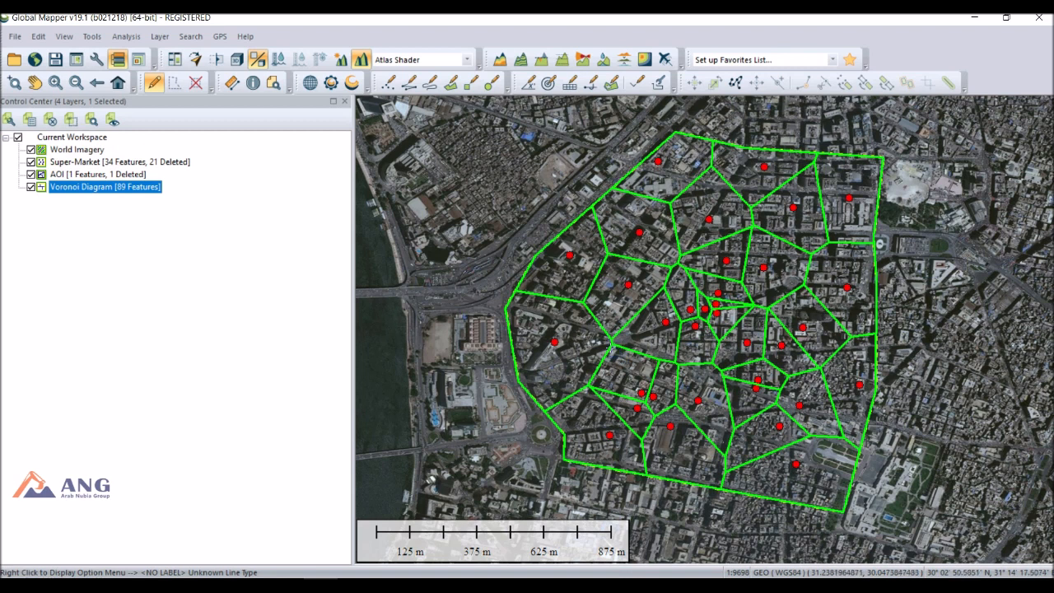
- Place a point named New location at the Voronoi vertex in the west-central AOI, in a new layer named Sugusted with geographic WGS84 projection
click(387, 82)
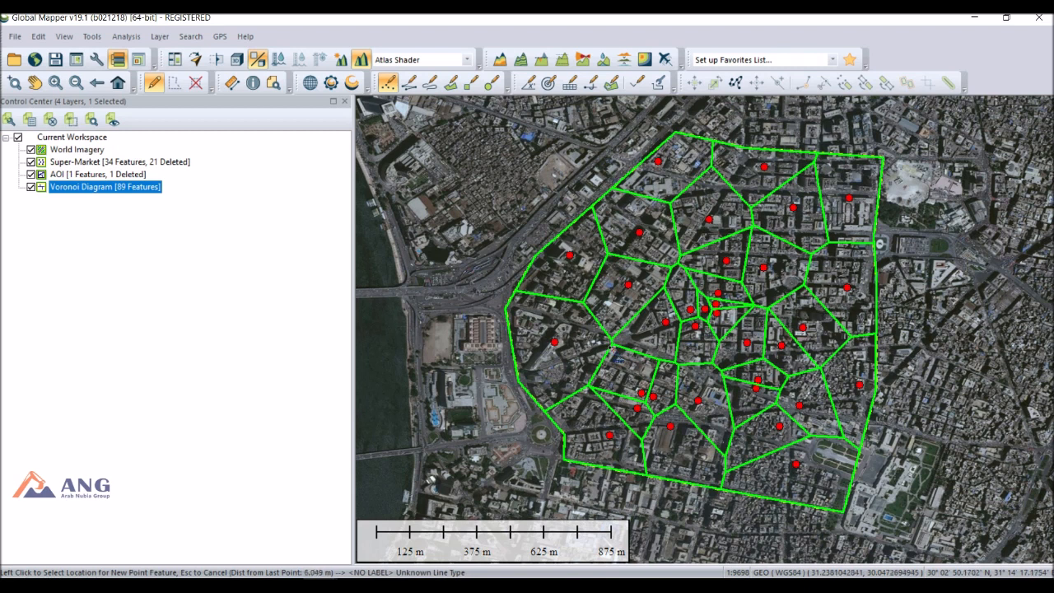
click(614, 356)
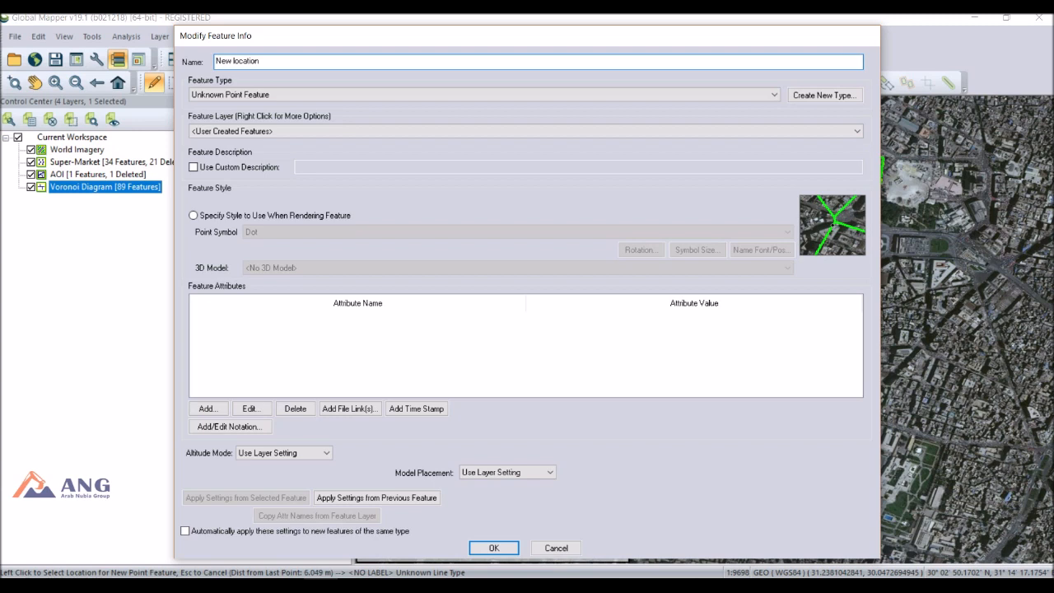
click(314, 132)
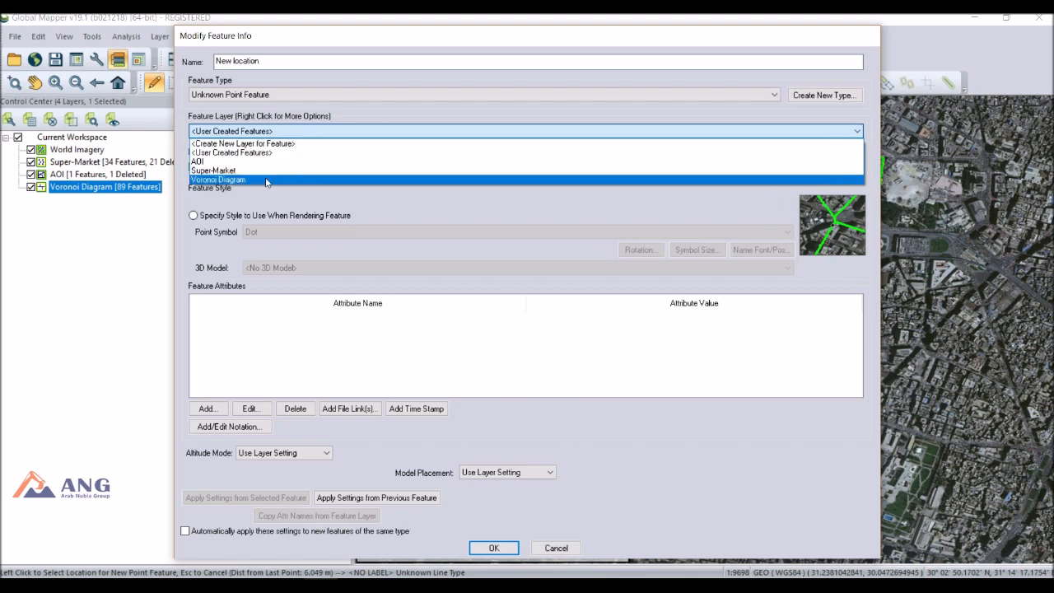
click(239, 145)
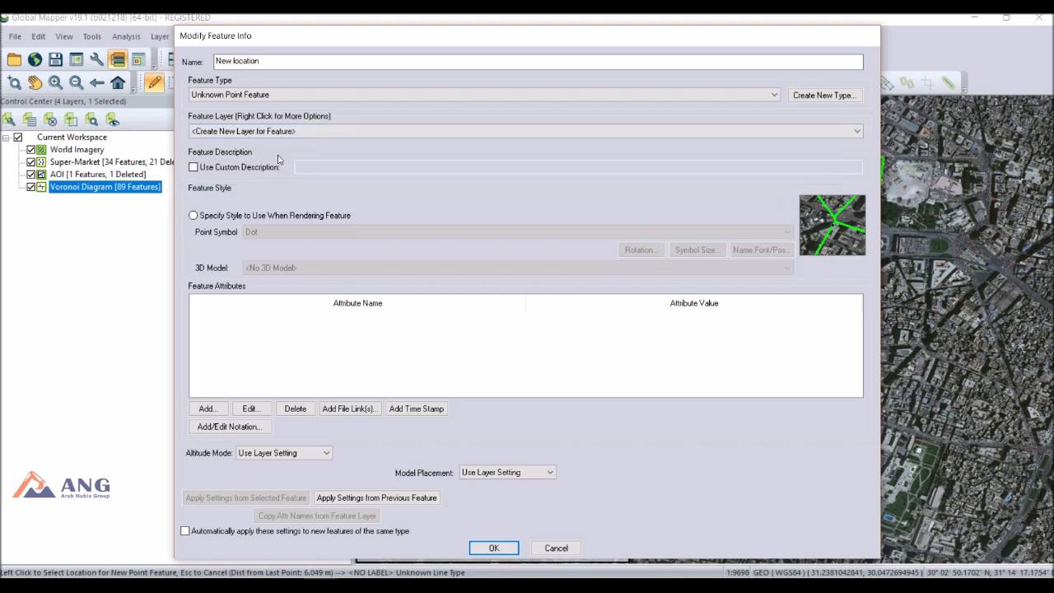
click(496, 550)
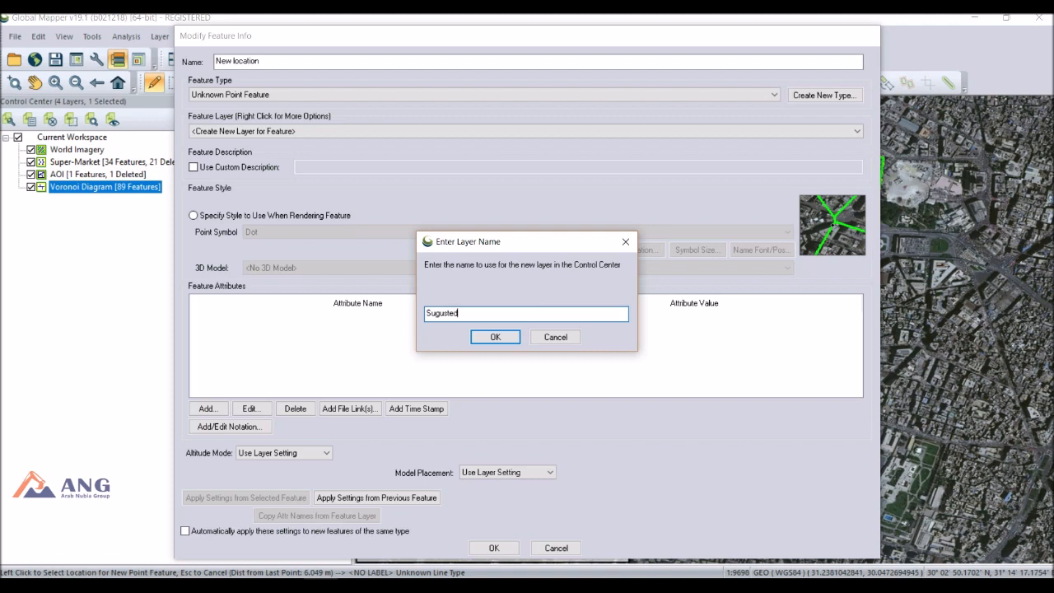
click(496, 337)
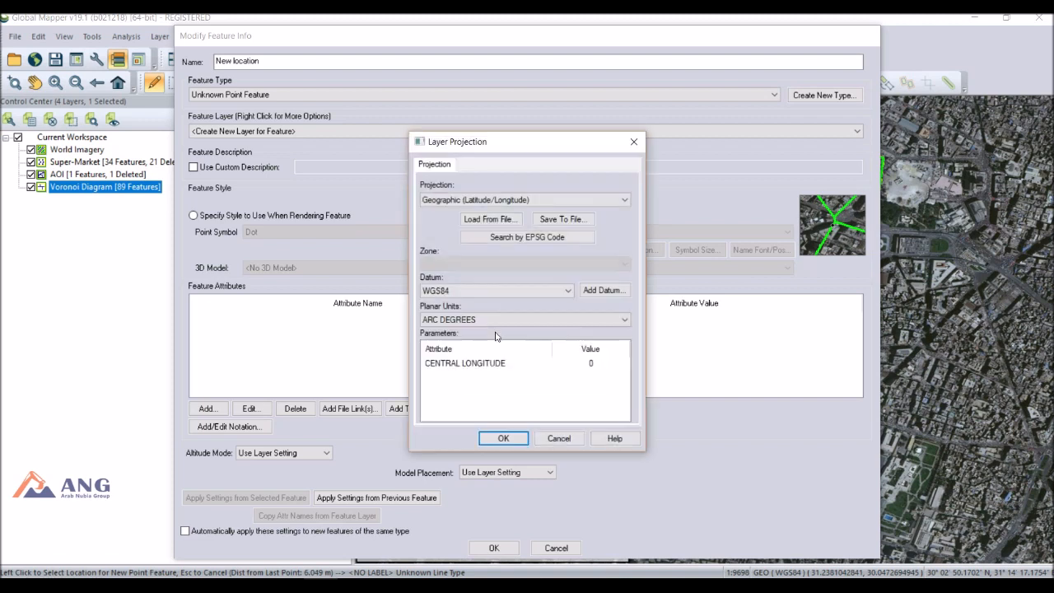
click(504, 437)
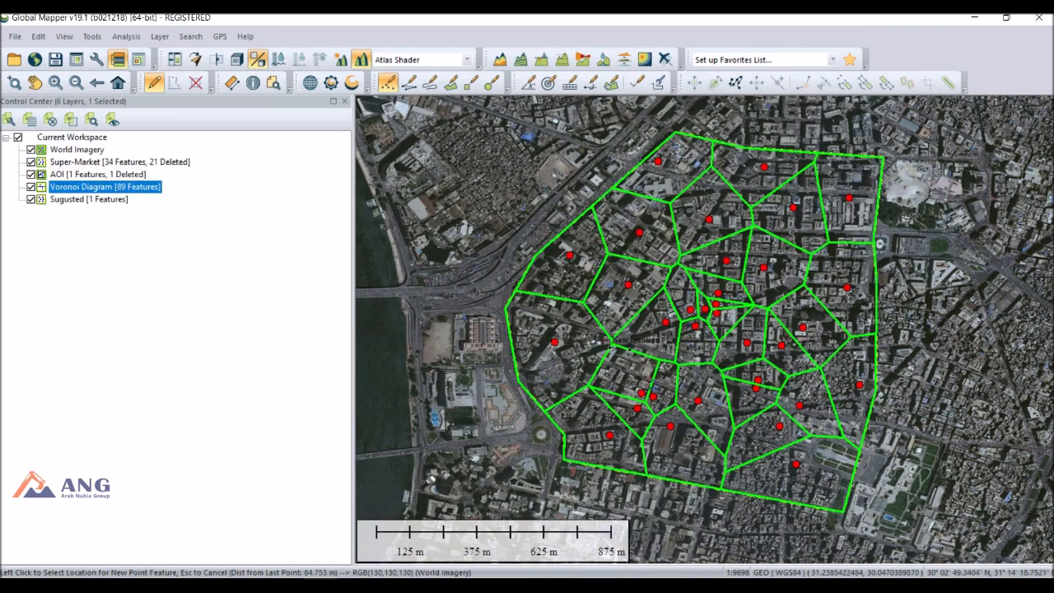
- Style all points of the Sugusted layer with the Dot - White symbol and leave point creation
double_click(62, 200)
click(458, 116)
click(475, 185)
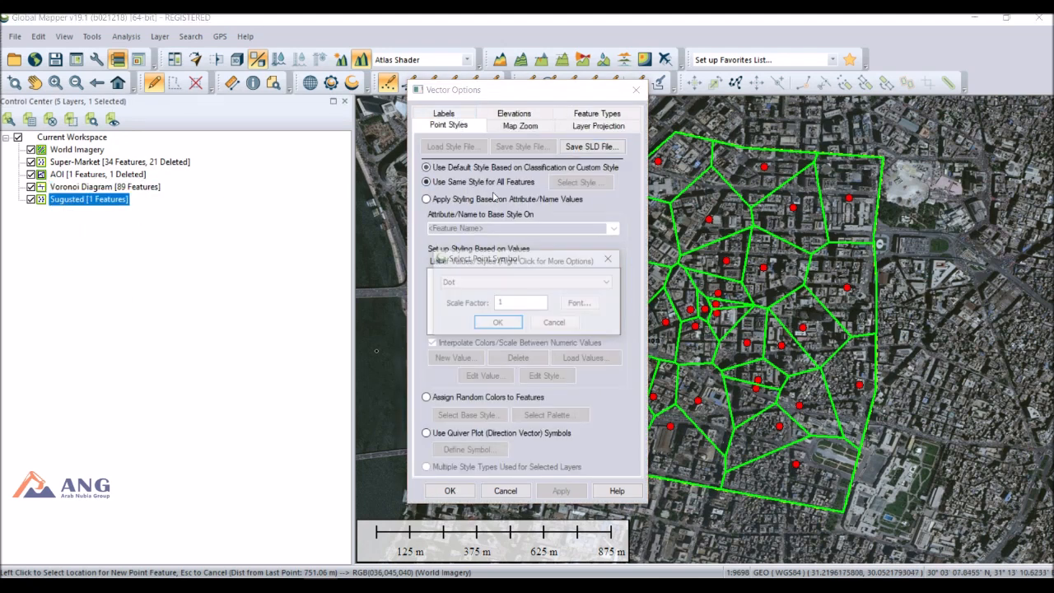
click(528, 286)
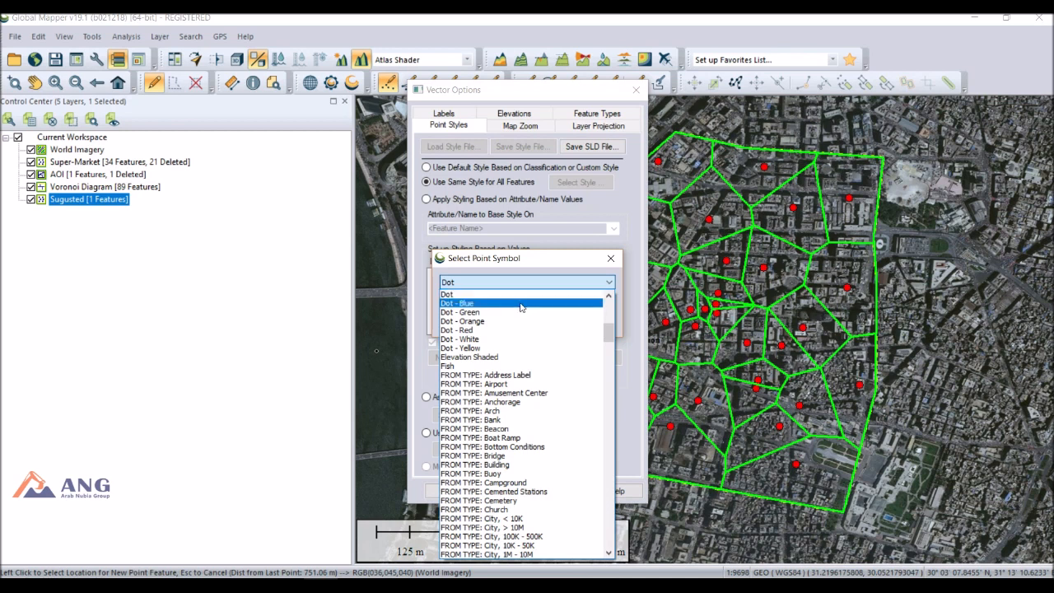
click(509, 339)
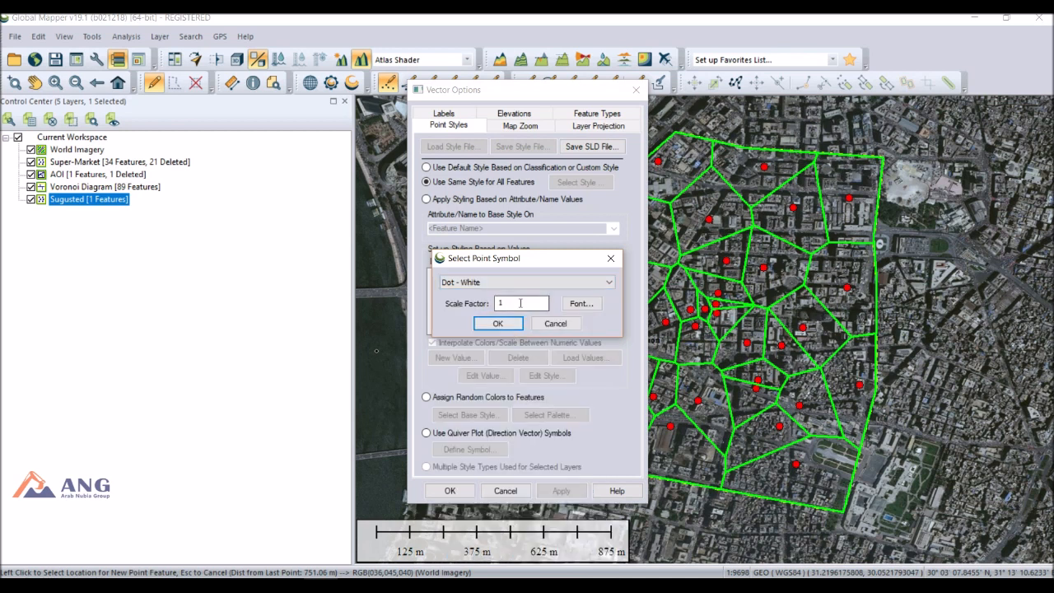
click(505, 324)
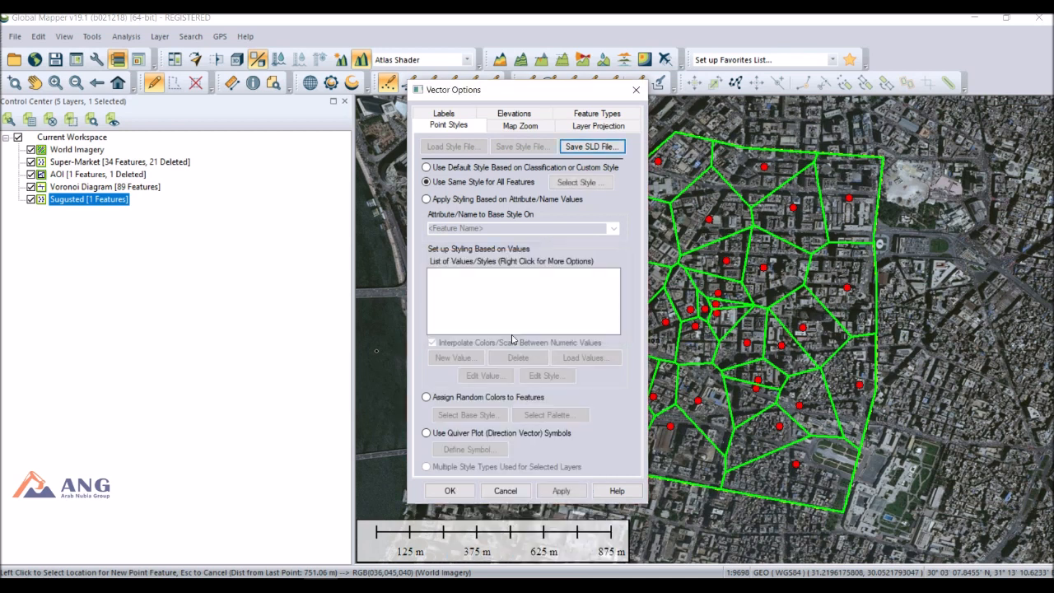
click(450, 491)
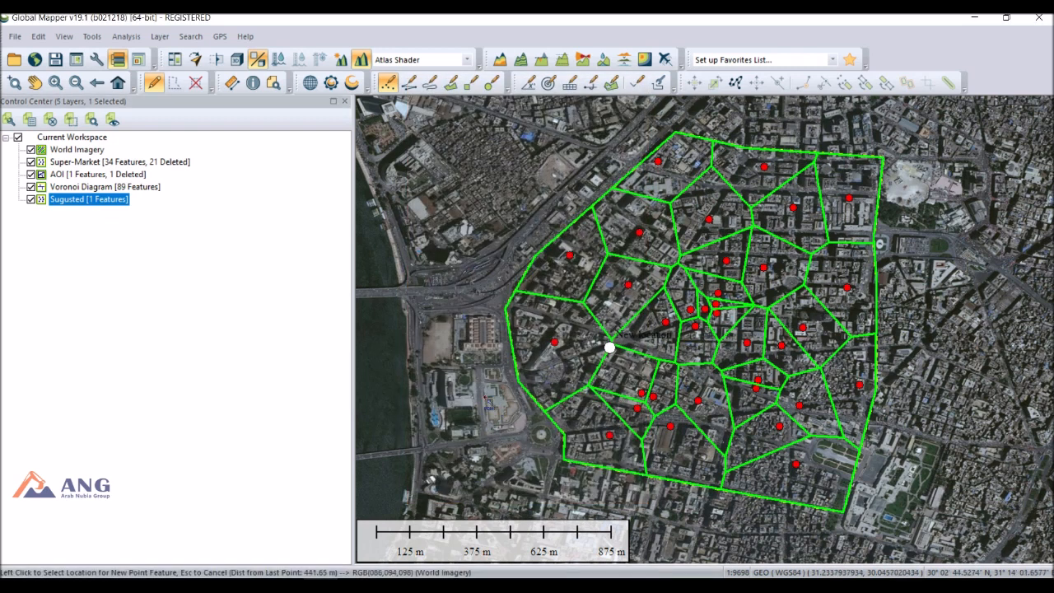
right_click(610, 346)
key(Escape)
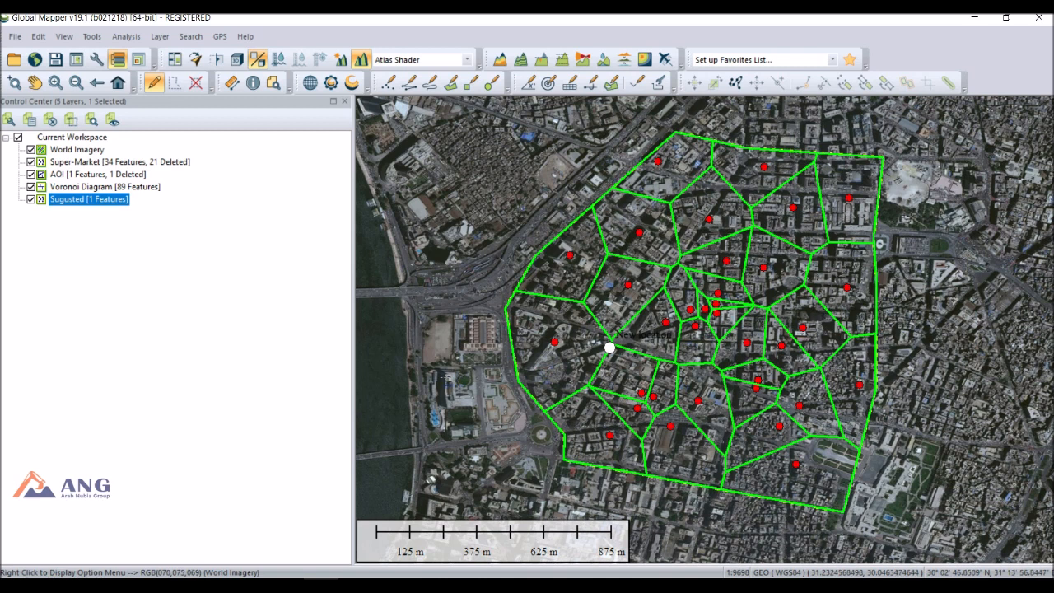
- With the line Voronoi layer hidden and the AOI polygon selected, set up a new Voronoi/Thiessen diagram with Polygons as output geometry
click(31, 187)
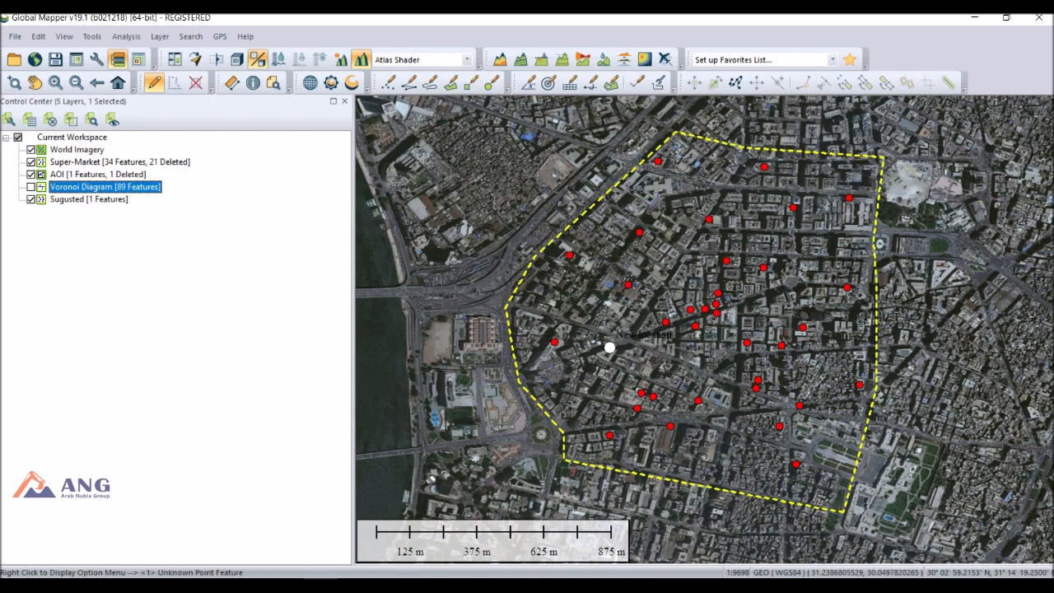
click(560, 268)
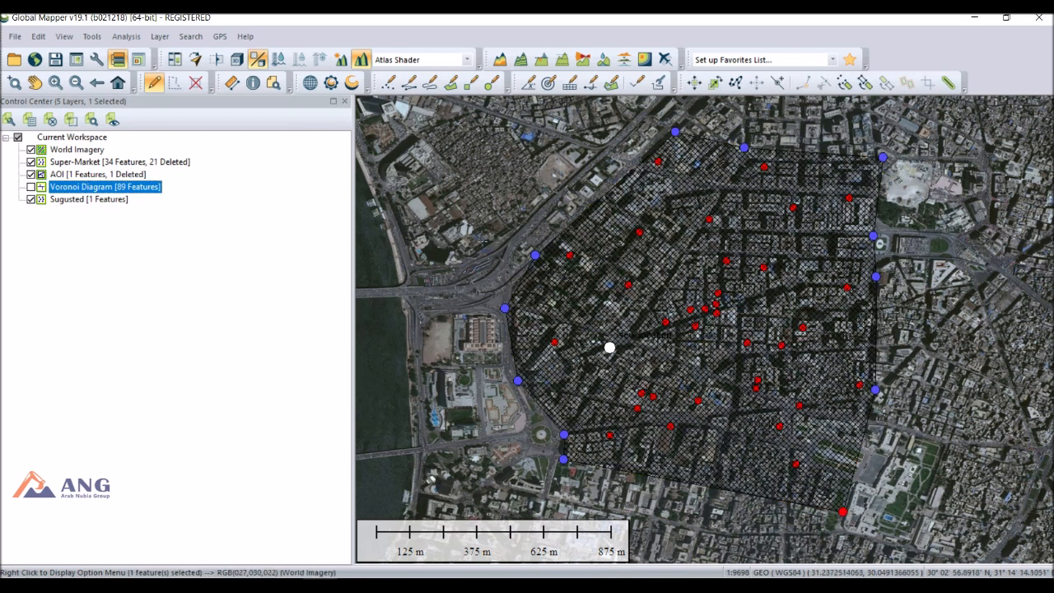
click(126, 36)
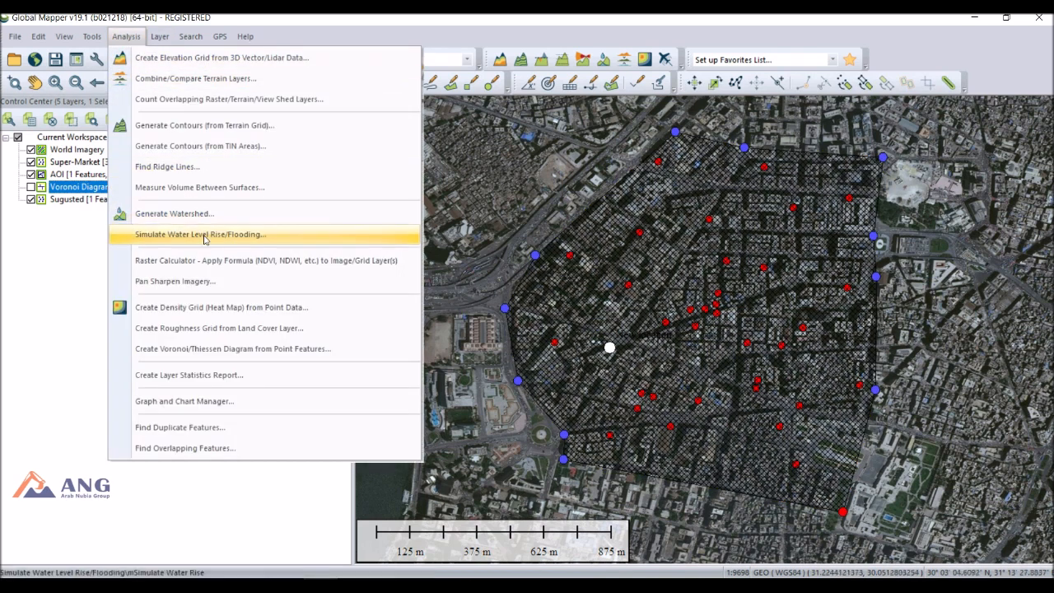
click(231, 349)
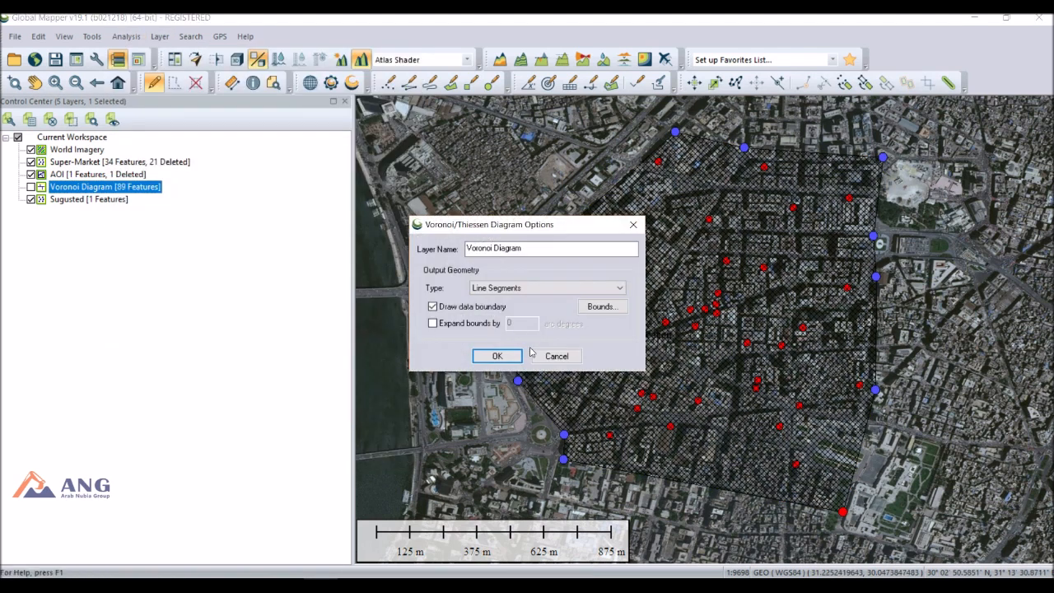
click(514, 288)
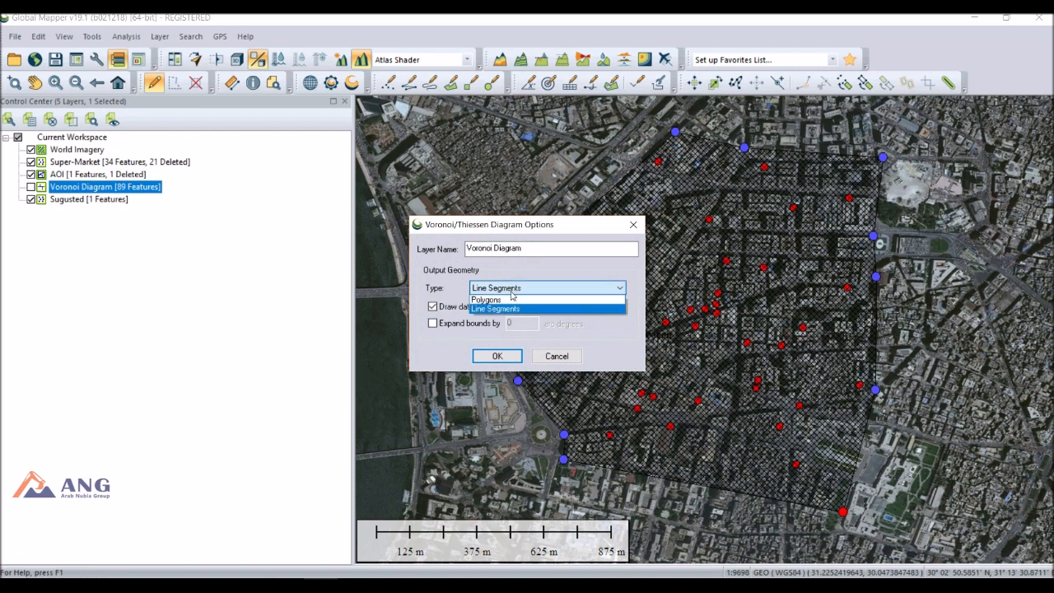
click(503, 300)
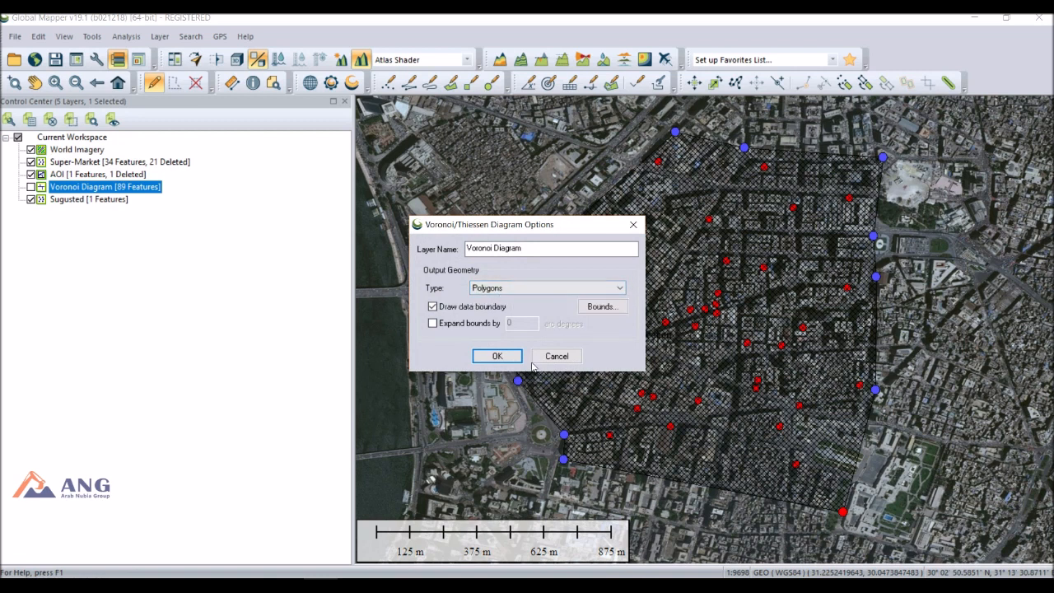
- Crop the diagram bounds to the selected area feature and generate the polygon Voronoi diagram
click(601, 306)
click(458, 406)
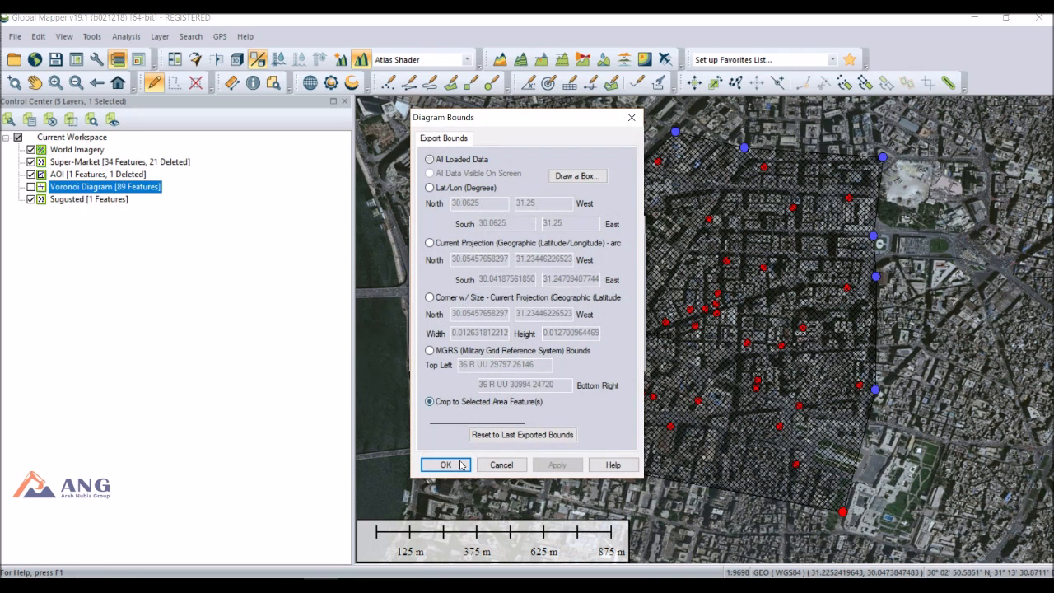
click(458, 465)
click(497, 356)
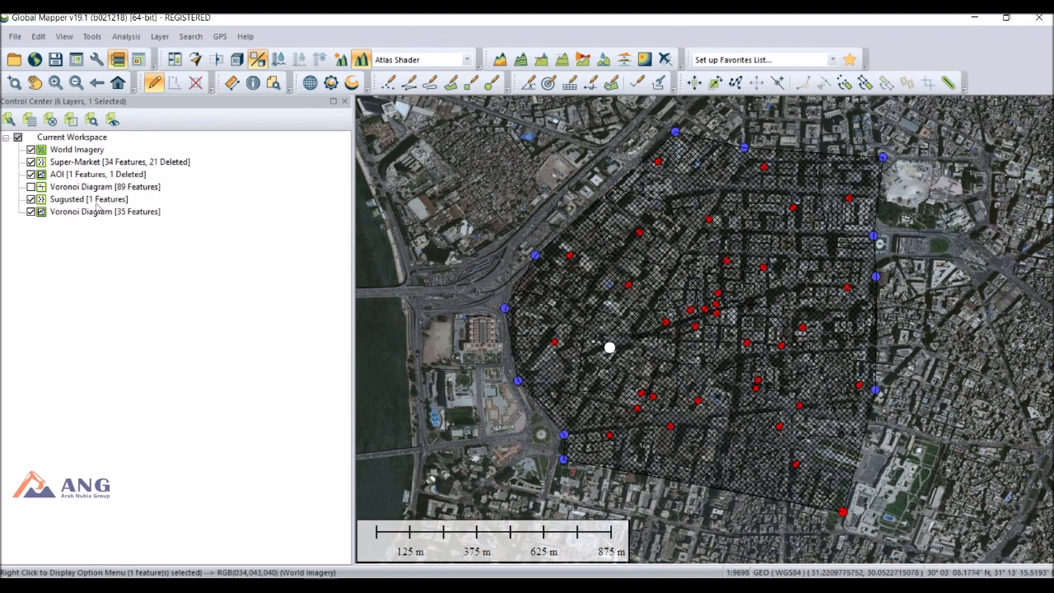
- Style all areas of the new polygon Voronoi Diagram layer with no fill and a solid, 3-pixel cyan border
double_click(97, 210)
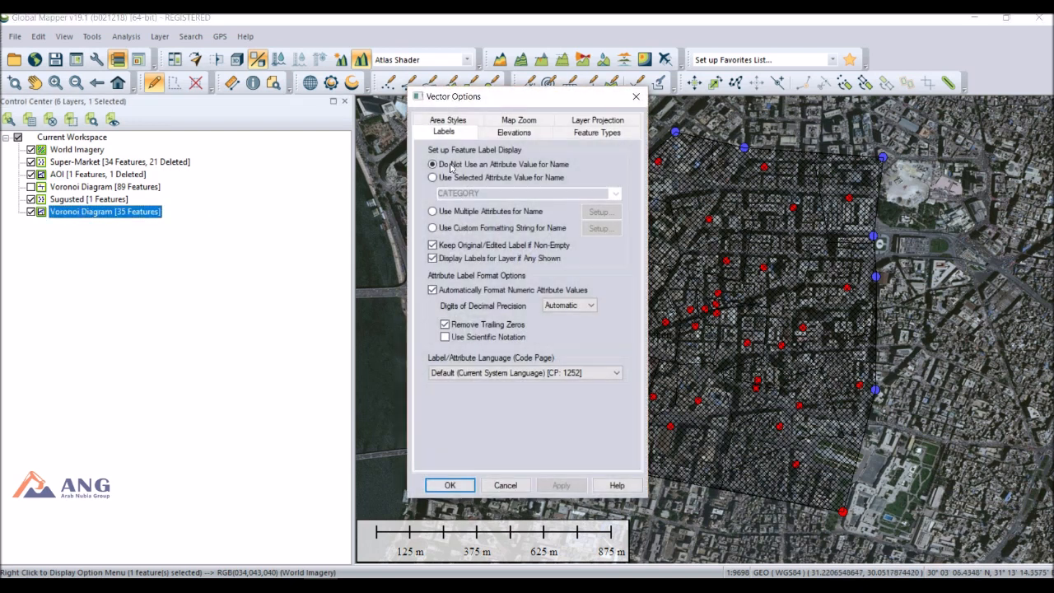
click(446, 121)
click(484, 191)
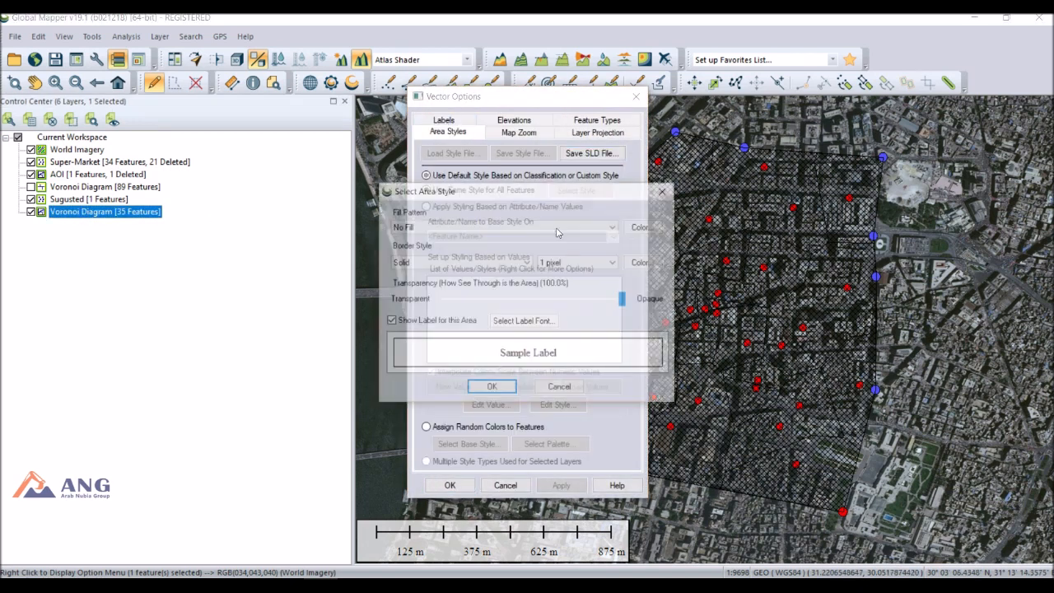
click(517, 264)
click(517, 273)
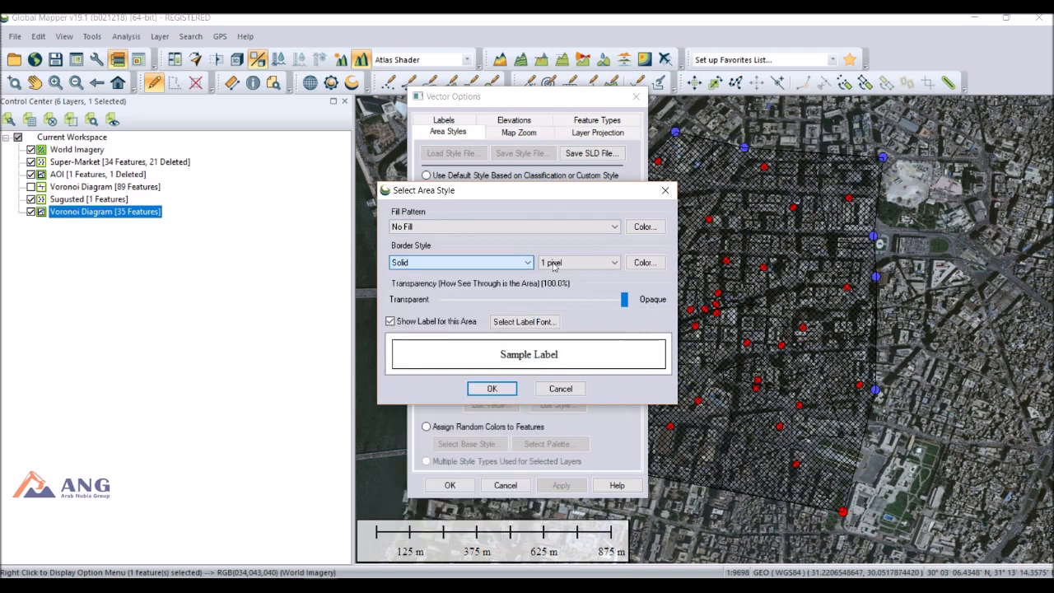
click(603, 263)
click(591, 294)
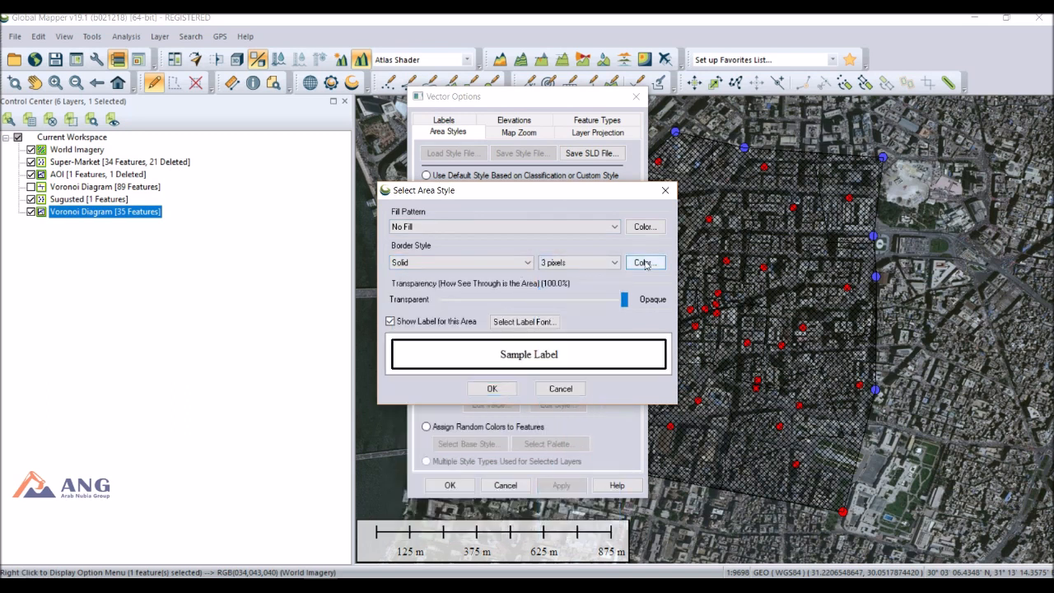
click(644, 263)
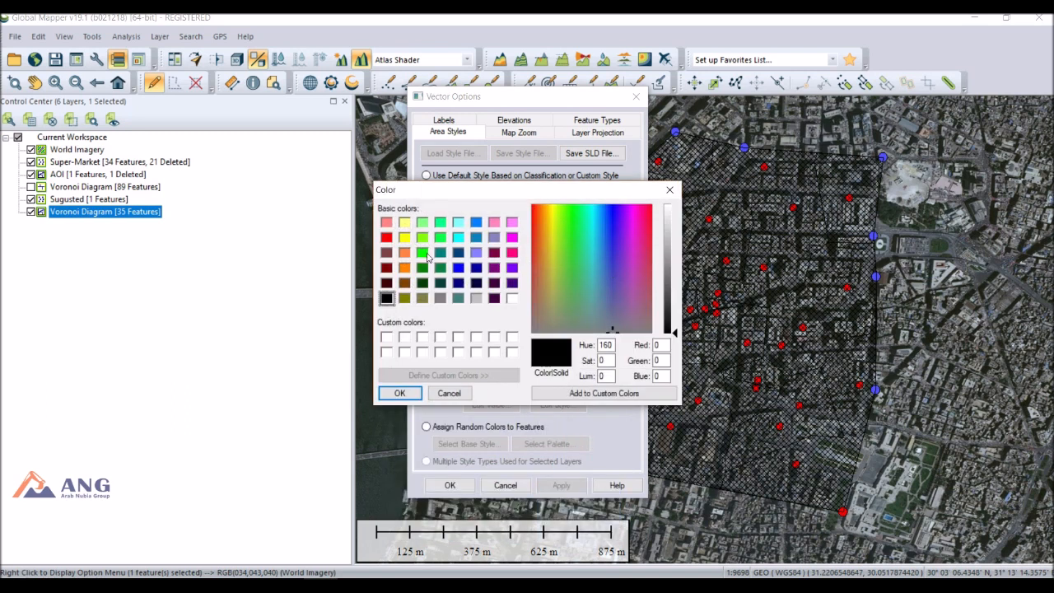
click(459, 238)
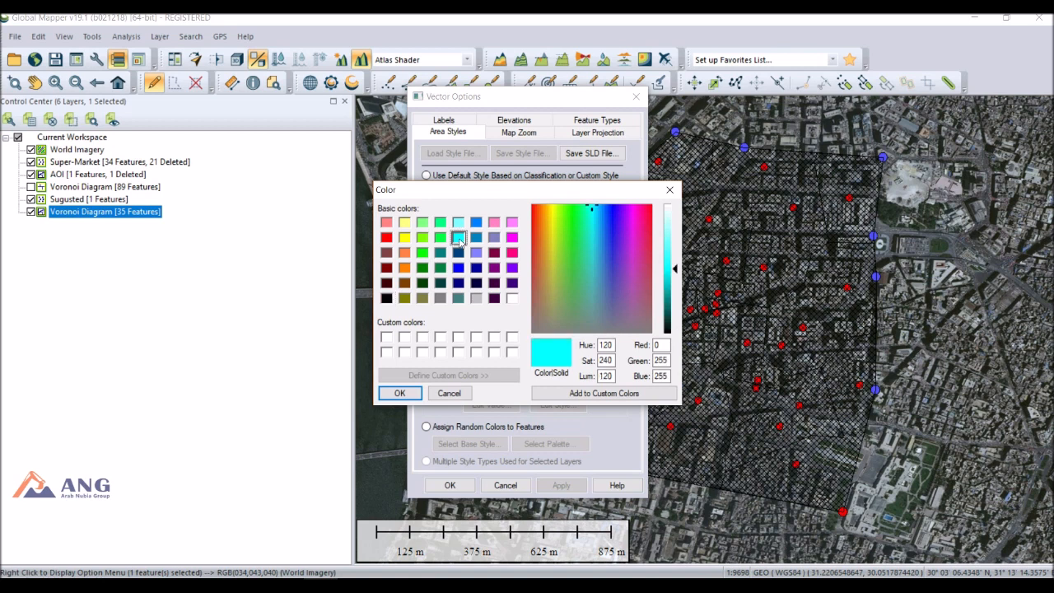
click(416, 393)
click(491, 392)
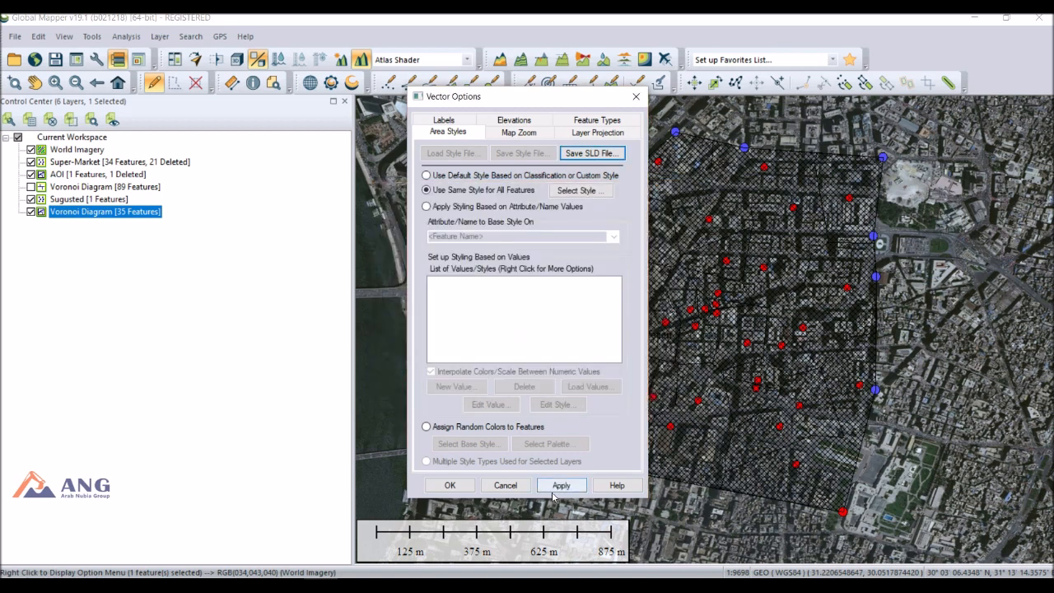
click(559, 488)
click(464, 489)
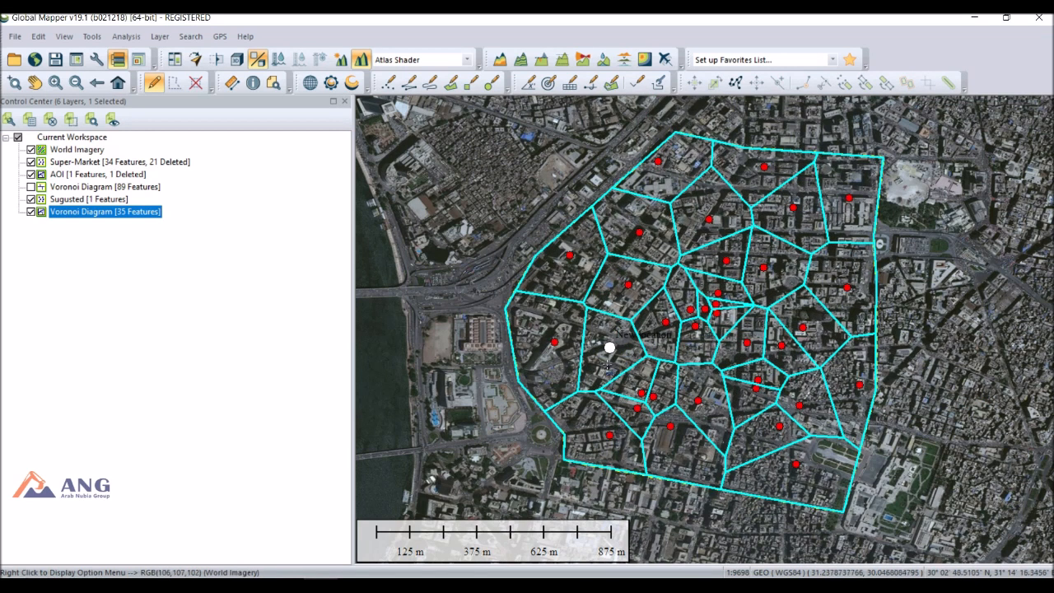
- Show the line Voronoi layer and repeatedly toggle the polygon Voronoi layer to compare both diagrams around the new location
click(610, 348)
click(445, 350)
click(31, 186)
click(31, 212)
click(30, 212)
click(31, 213)
click(30, 213)
click(31, 213)
click(31, 213)
click(30, 213)
click(30, 213)
click(30, 212)
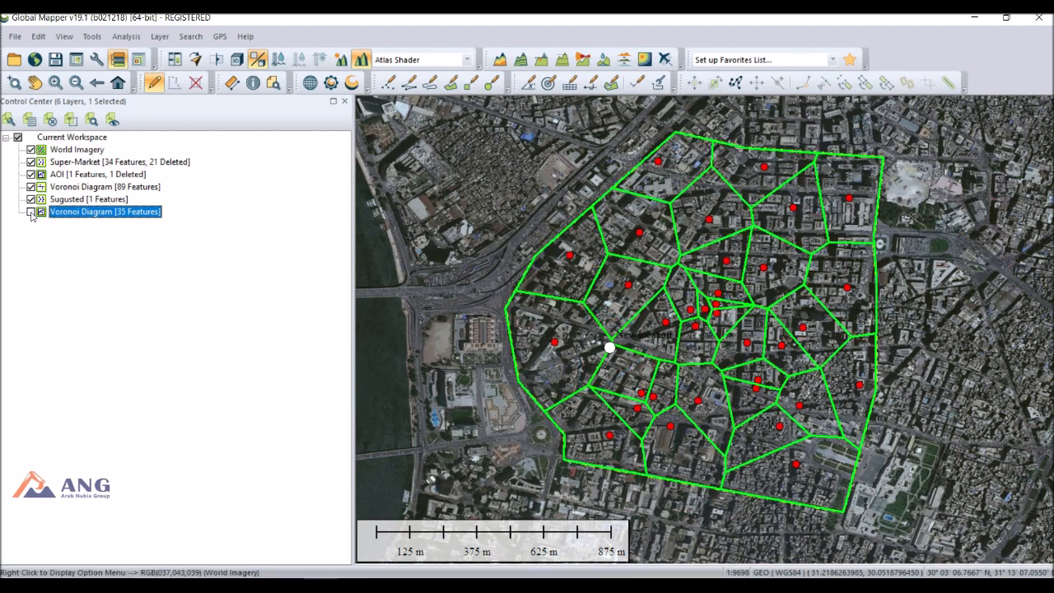
click(31, 212)
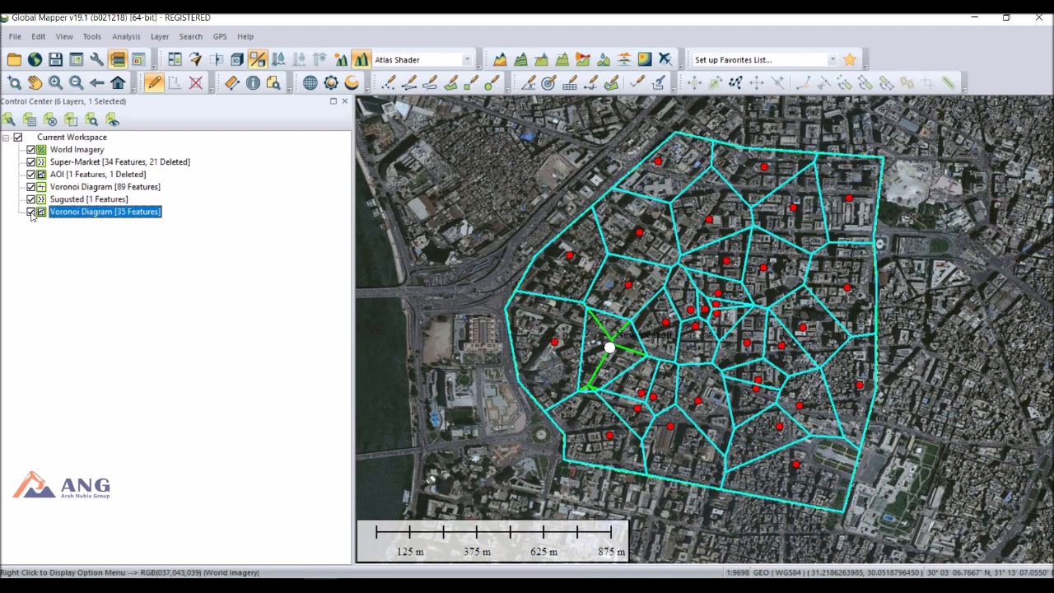
- Hide and reshow the Sugusted layer, and hide the line Voronoi layer to view the polygon diagram around the new point
click(31, 199)
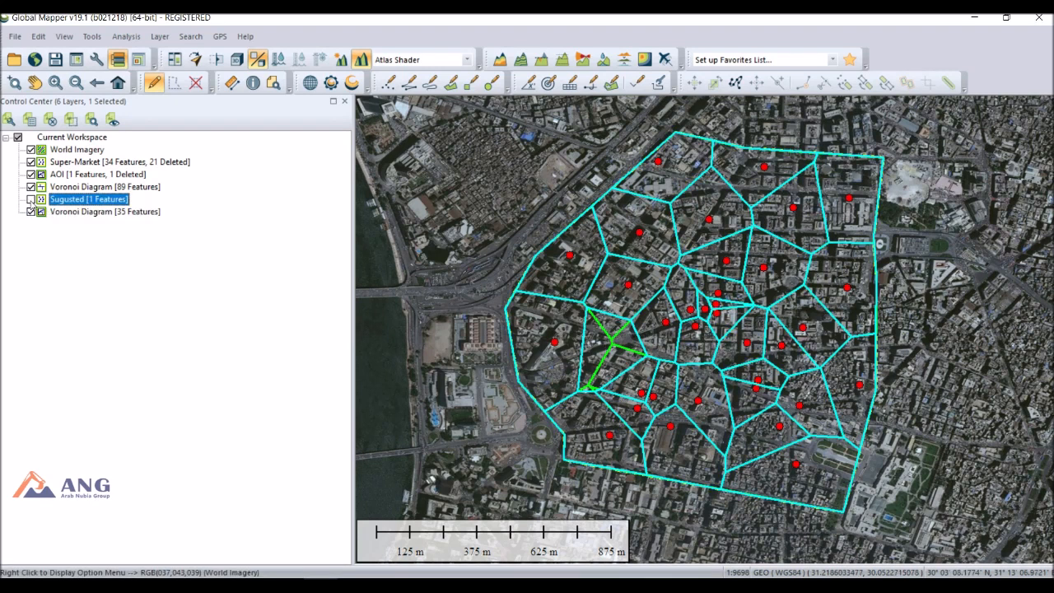
click(30, 199)
click(31, 187)
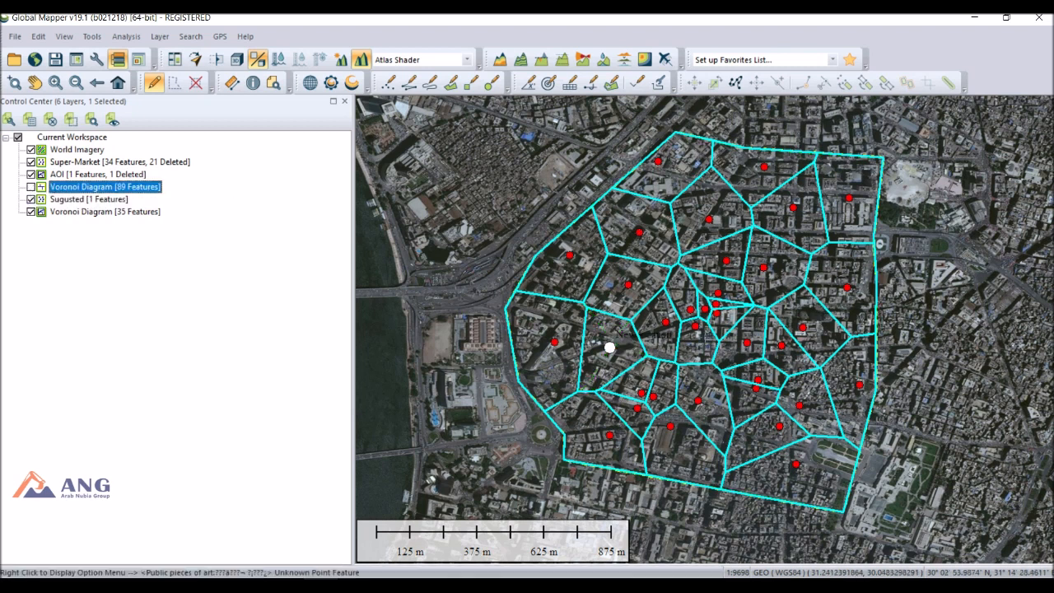